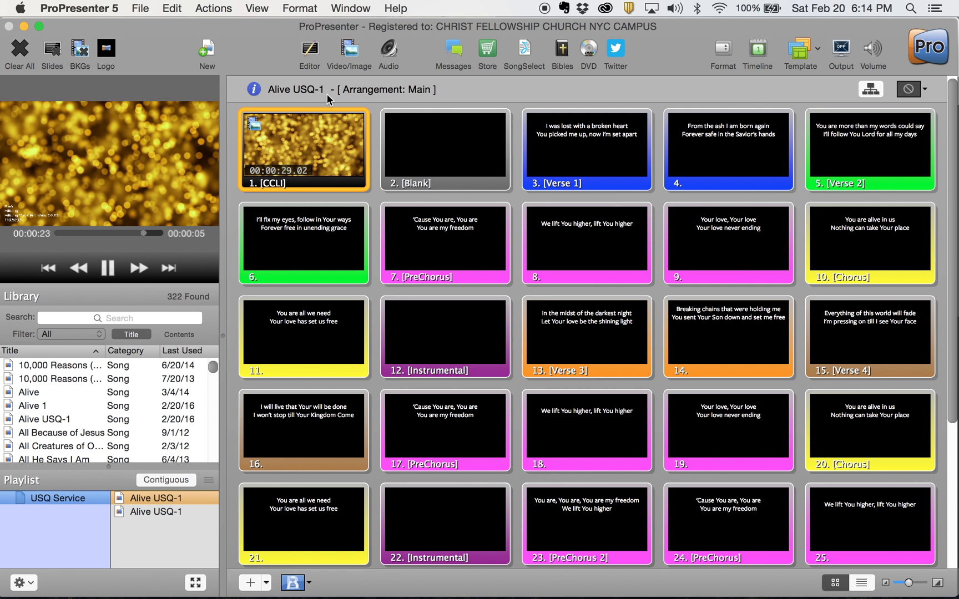
Open Window > Configure Stage Display… to show the Default layout's Stage Display Options.
{"action": "left_click", "coordinate": [346, 8]}
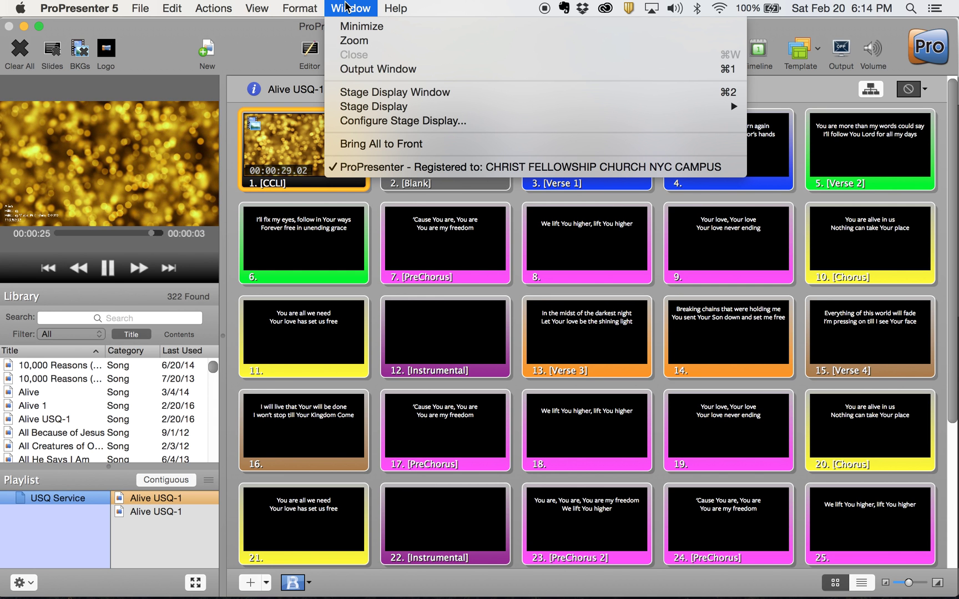
{"action": "mouse_move", "coordinate": [371, 113]}
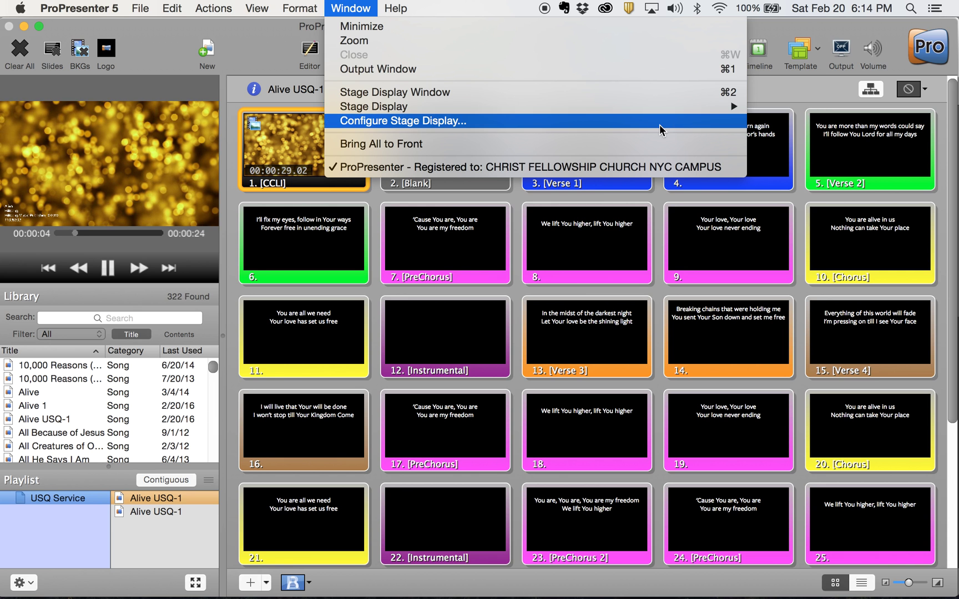
{"action": "left_click", "coordinate": [412, 123]}
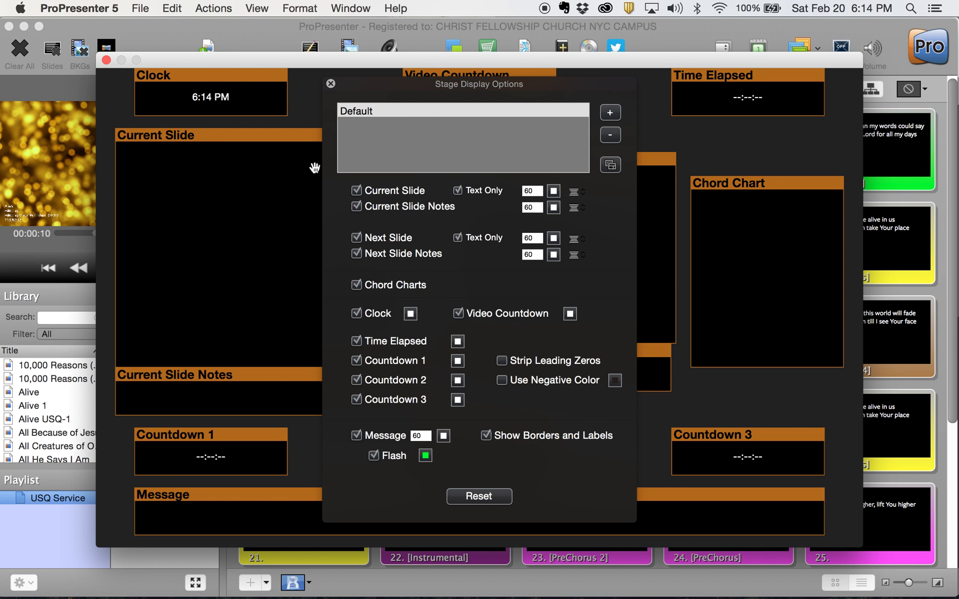
Hide Current Slide Notes, Next Slide Notes and the Chord Chart from the layout.
{"action": "left_click_drag", "start_coordinate": [414, 89], "coordinate": [433, 78]}
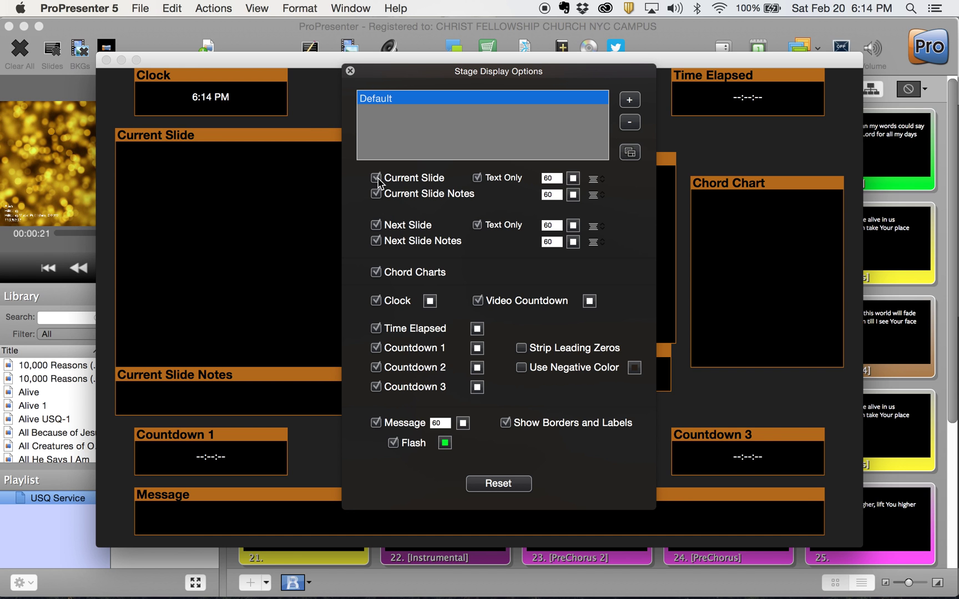
{"action": "left_click", "coordinate": [376, 194]}
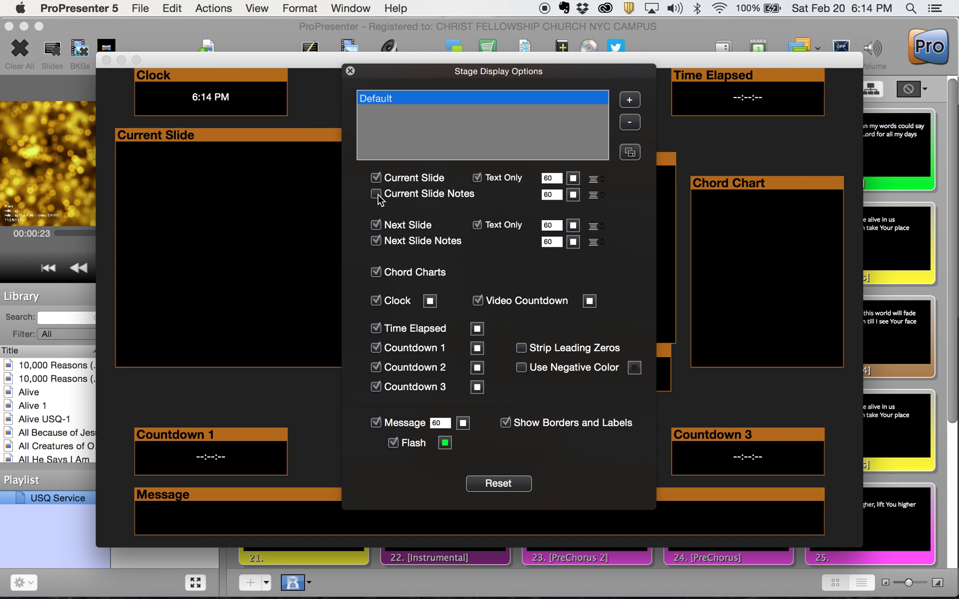
{"action": "left_click", "coordinate": [376, 241]}
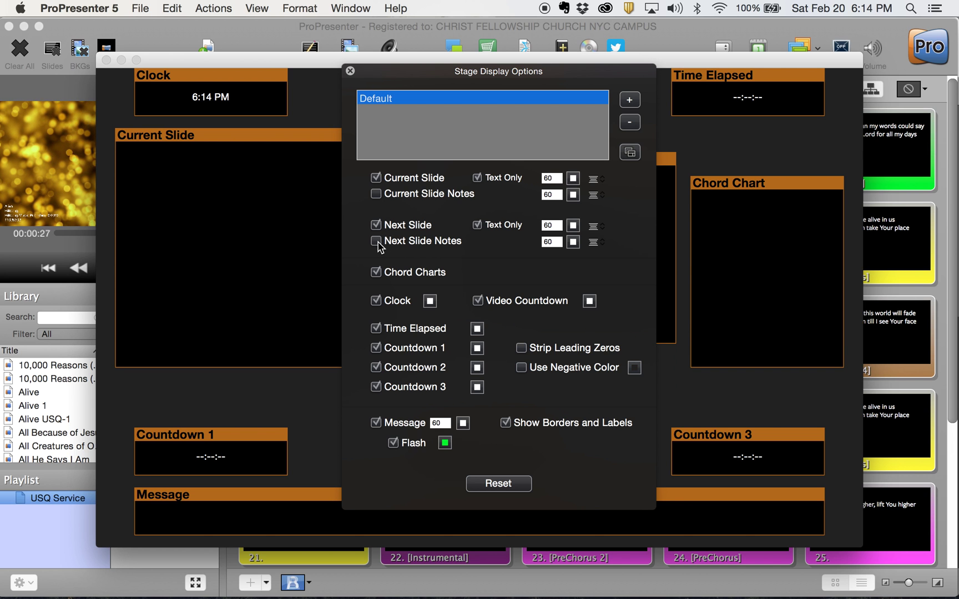
{"action": "left_click", "coordinate": [377, 273]}
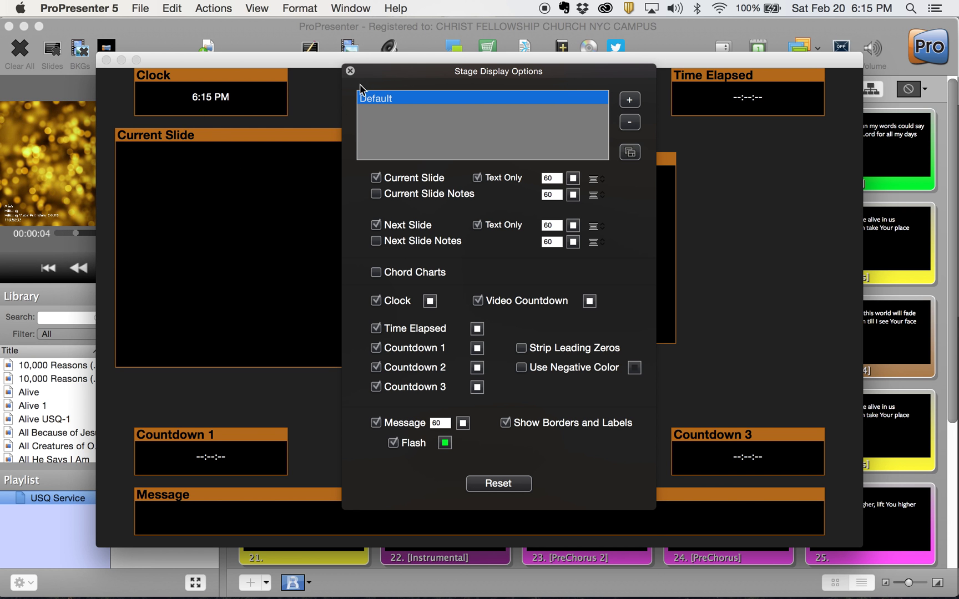
Remove Time Elapsed, Countdown 3 and the Message box, and turn off message Flash.
{"action": "left_click_drag", "start_coordinate": [382, 69], "coordinate": [377, 165]}
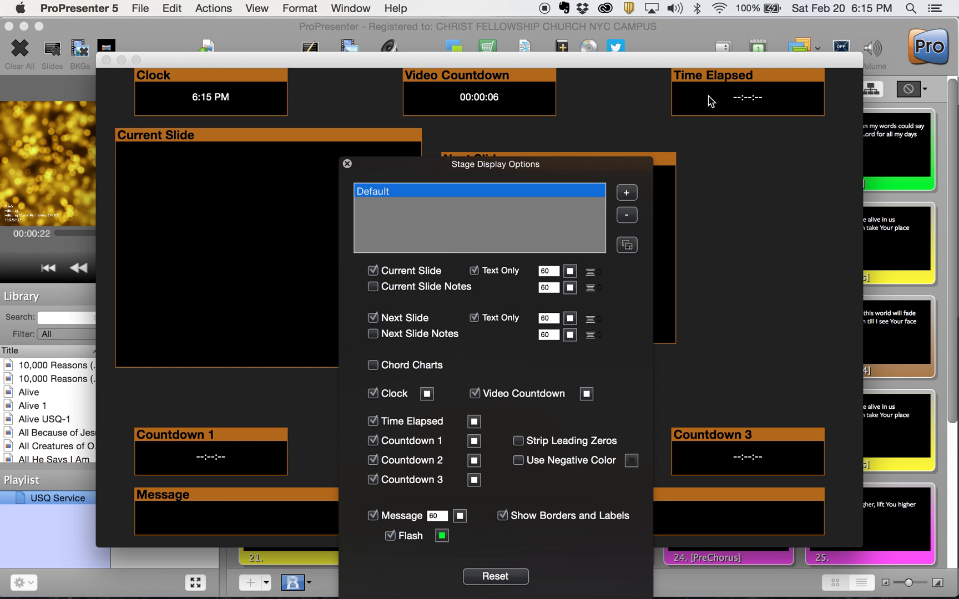
{"action": "left_click", "coordinate": [373, 421]}
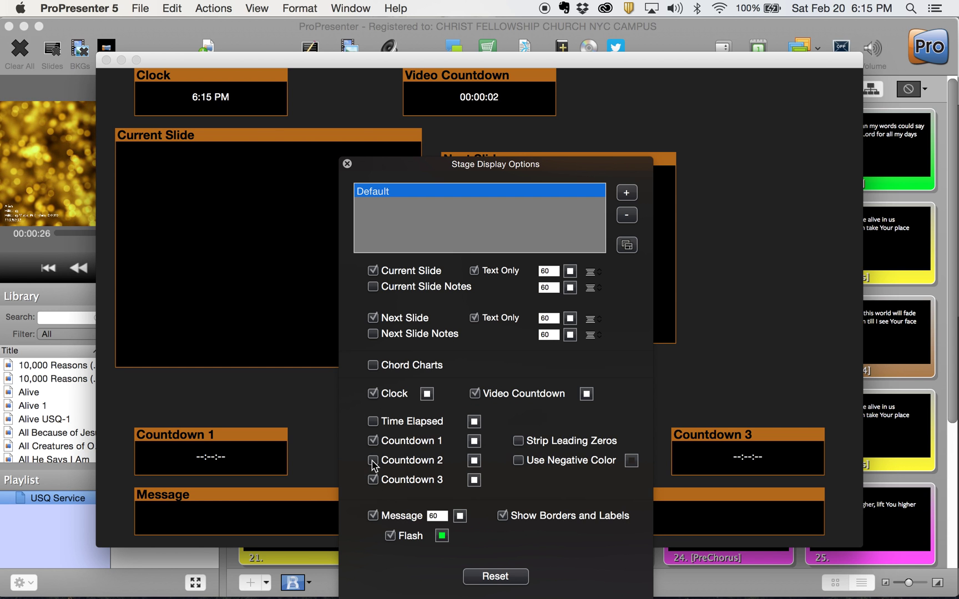
{"action": "left_click", "coordinate": [373, 480]}
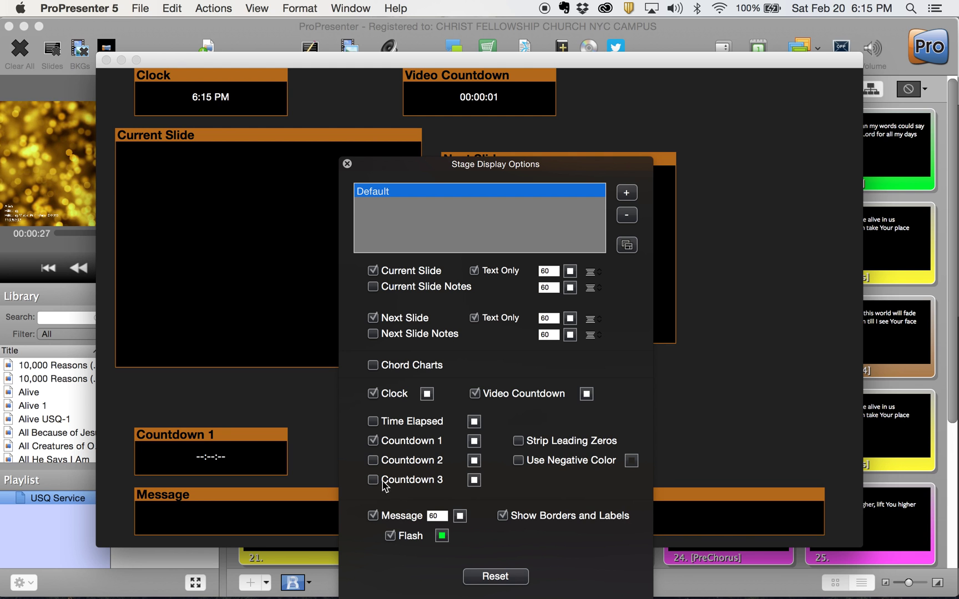
{"action": "left_click", "coordinate": [373, 517]}
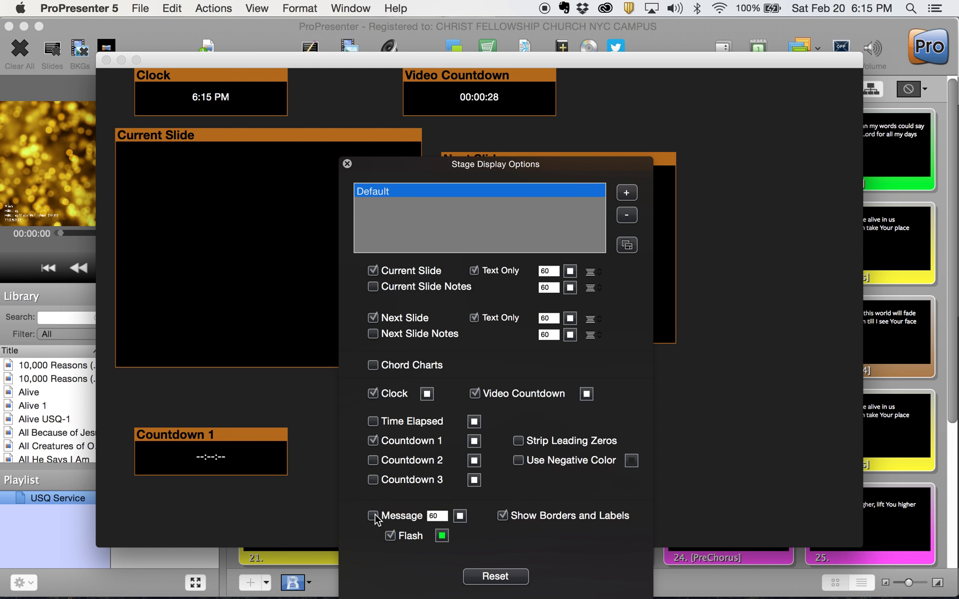
{"action": "left_click", "coordinate": [395, 537]}
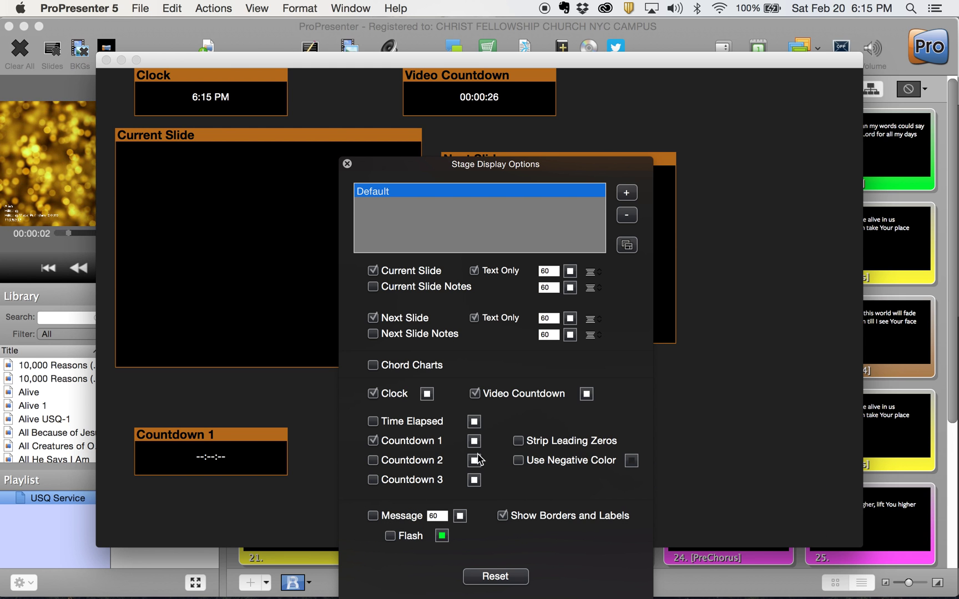
Move the Countdown 1 box to the top right of the stage layout.
{"action": "left_click", "coordinate": [201, 435]}
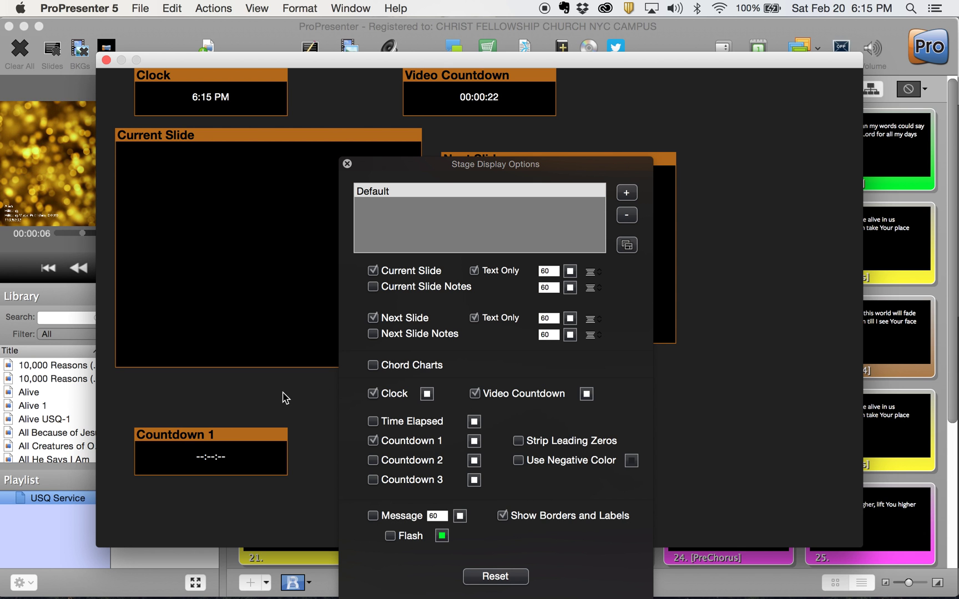
{"action": "left_click_drag", "start_coordinate": [419, 179], "coordinate": [558, 412]}
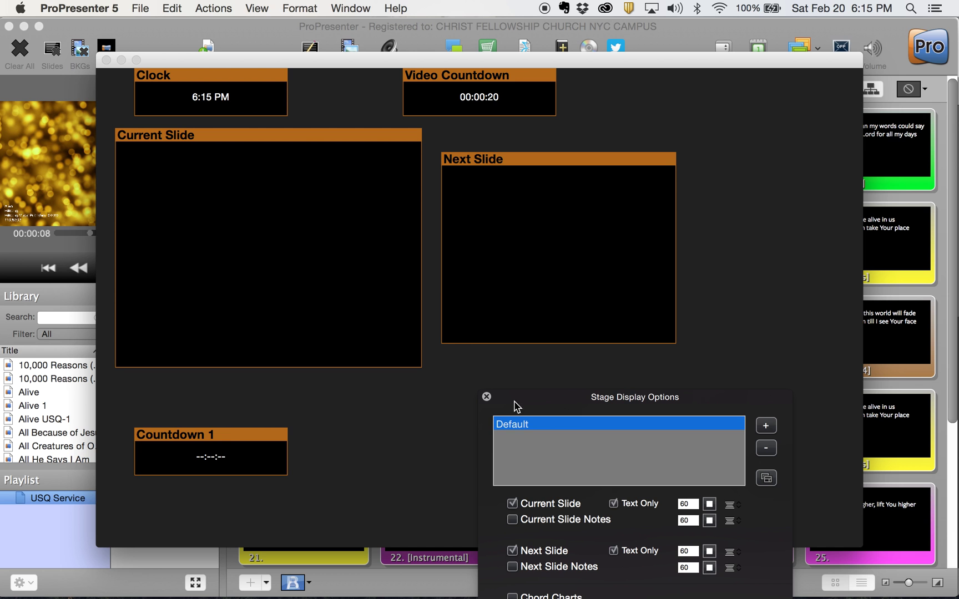
{"action": "left_click", "coordinate": [225, 436]}
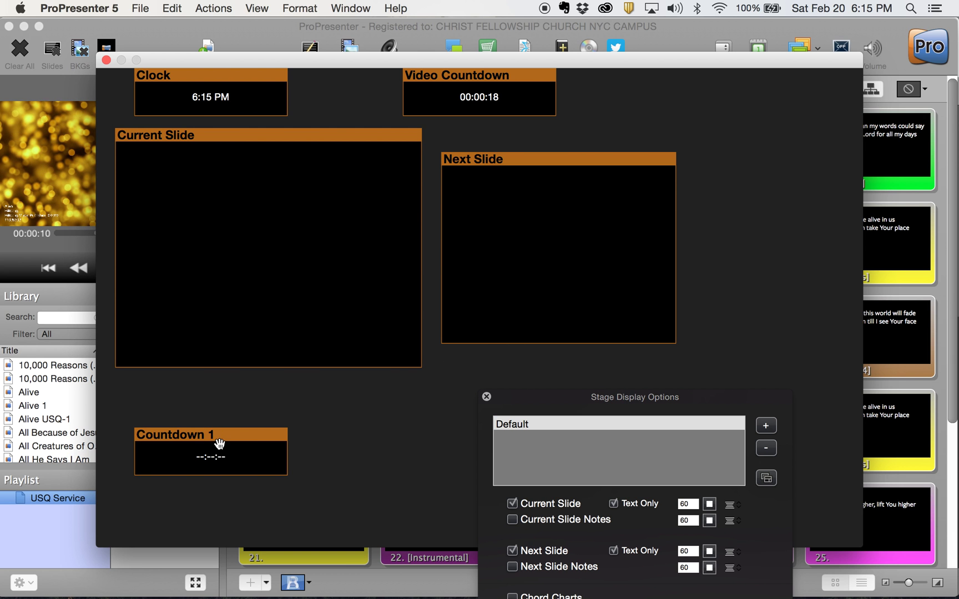
{"action": "left_click", "coordinate": [219, 441]}
{"action": "left_click_drag", "start_coordinate": [219, 441], "coordinate": [773, 94]}
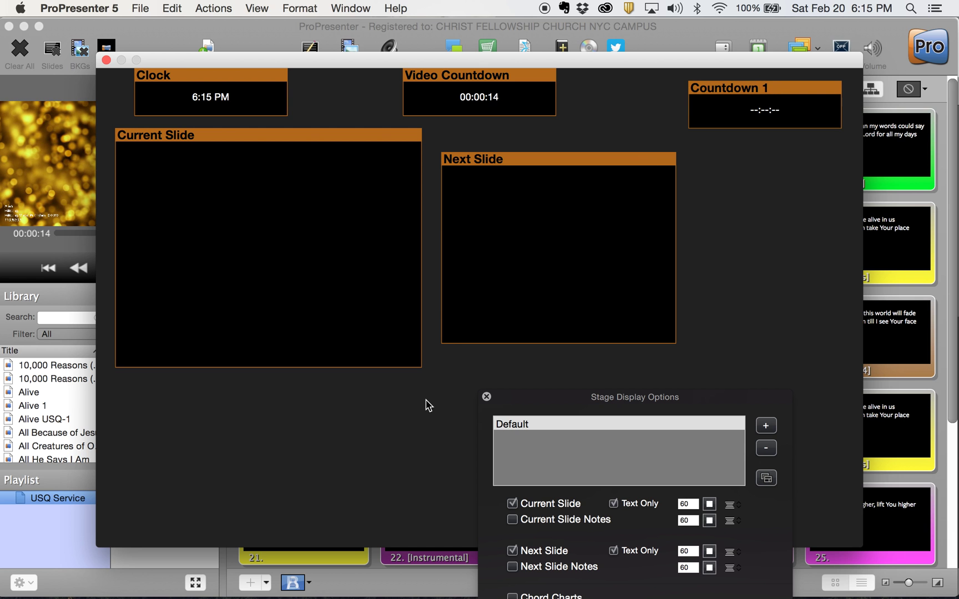
Move Next Slide to the lower left and stretch Current Slide to the right edge.
{"action": "left_click_drag", "start_coordinate": [512, 161], "coordinate": [341, 380]}
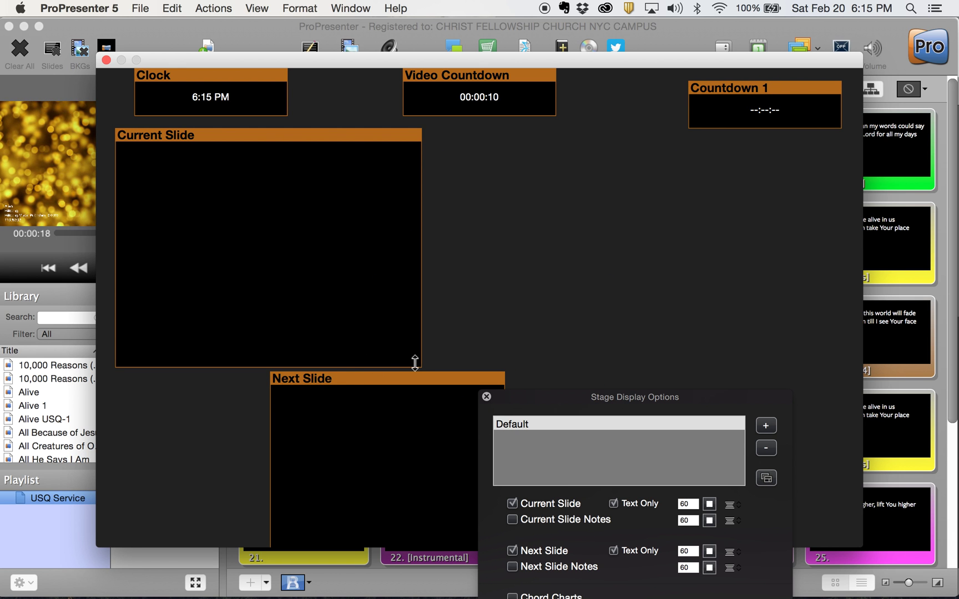
{"action": "left_click_drag", "start_coordinate": [420, 363], "coordinate": [828, 347]}
{"action": "left_click_drag", "start_coordinate": [551, 141], "coordinate": [537, 160]}
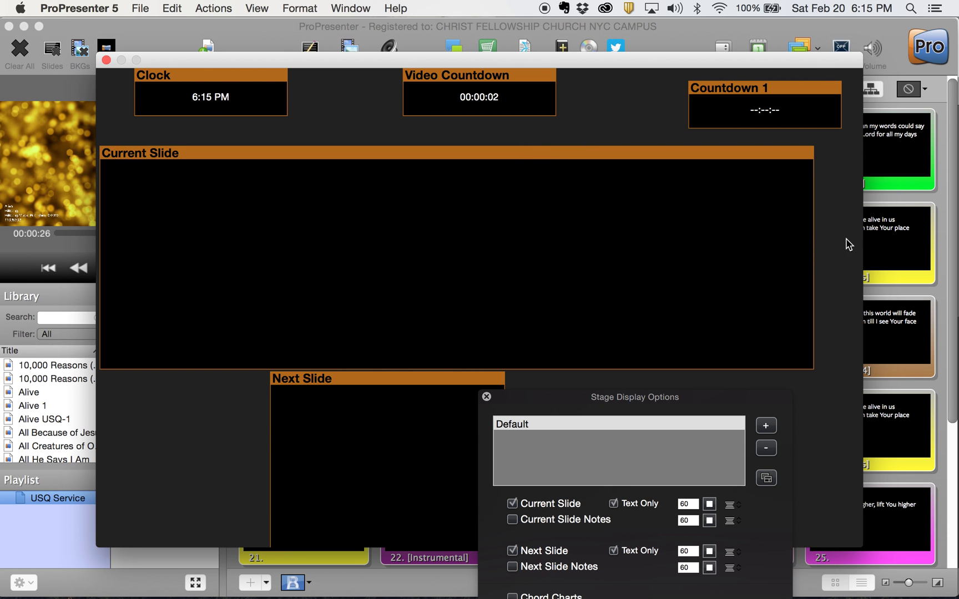
{"action": "left_click_drag", "start_coordinate": [811, 362], "coordinate": [858, 359]}
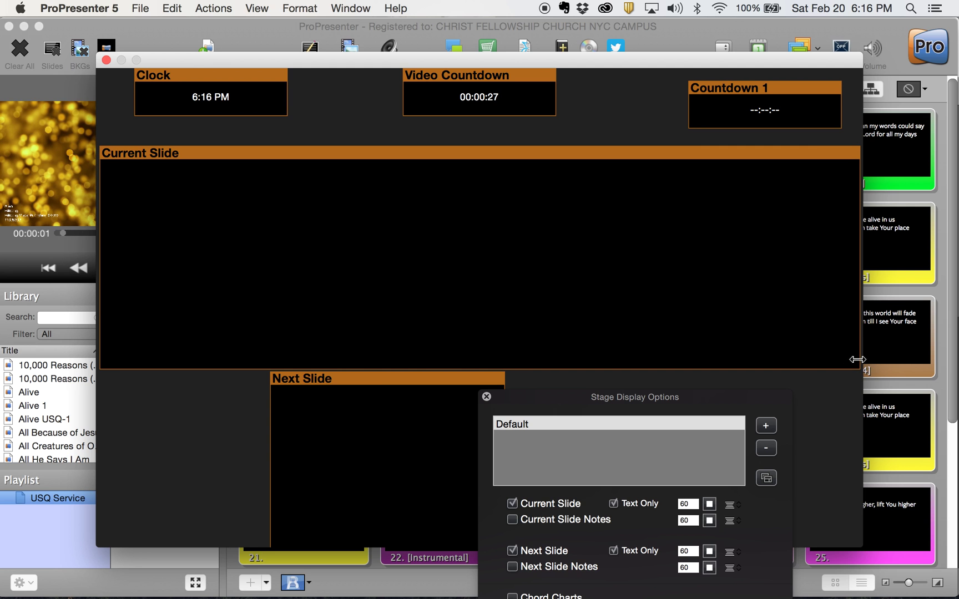
Fit the Next Slide box into the lower left, then widen it to full width.
{"action": "left_click_drag", "start_coordinate": [712, 403], "coordinate": [790, 532]}
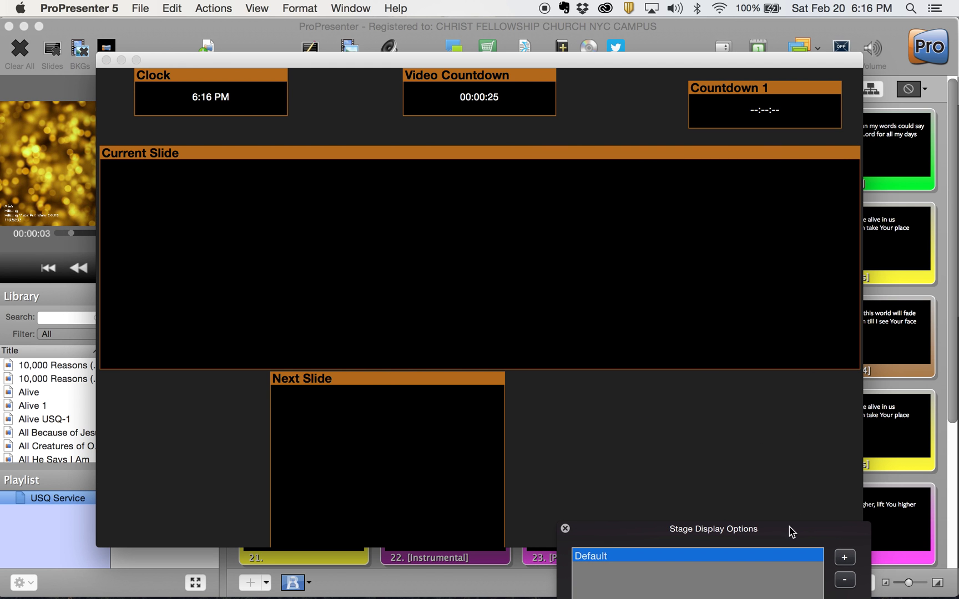
{"action": "left_click", "coordinate": [357, 379]}
{"action": "left_click_drag", "start_coordinate": [323, 382], "coordinate": [165, 357]}
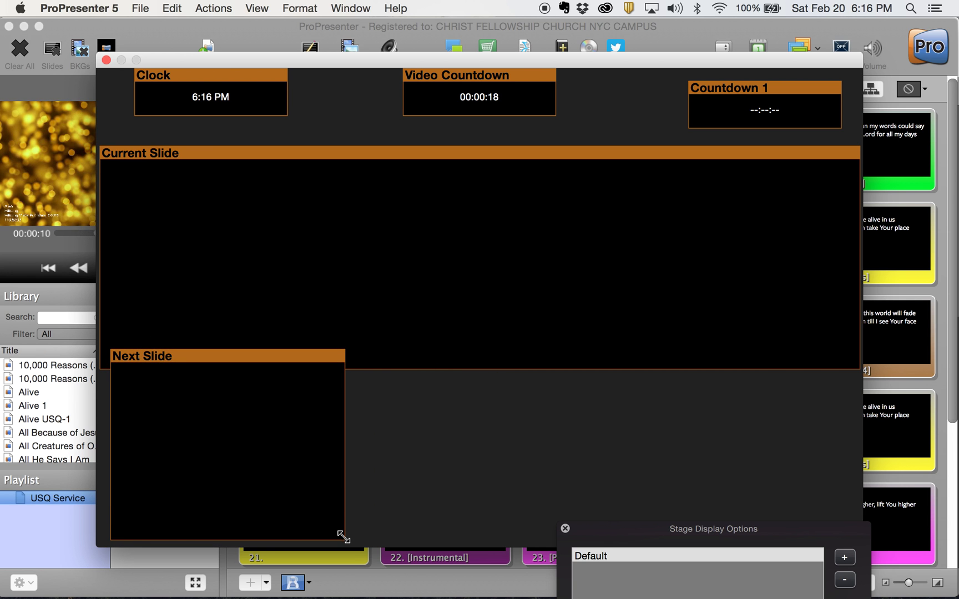
{"action": "left_click_drag", "start_coordinate": [344, 537], "coordinate": [340, 520]}
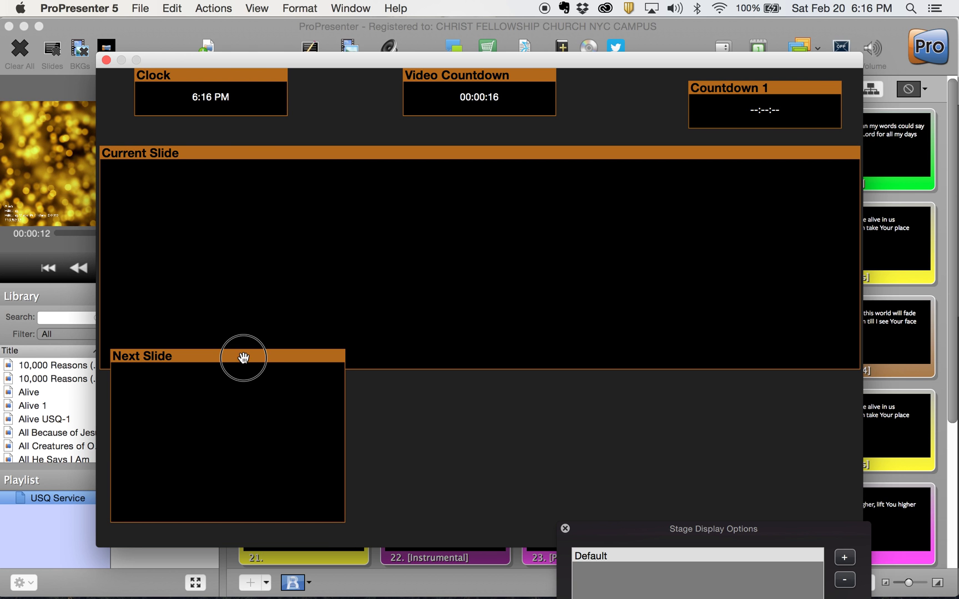
{"action": "left_click_drag", "start_coordinate": [243, 357], "coordinate": [237, 373]}
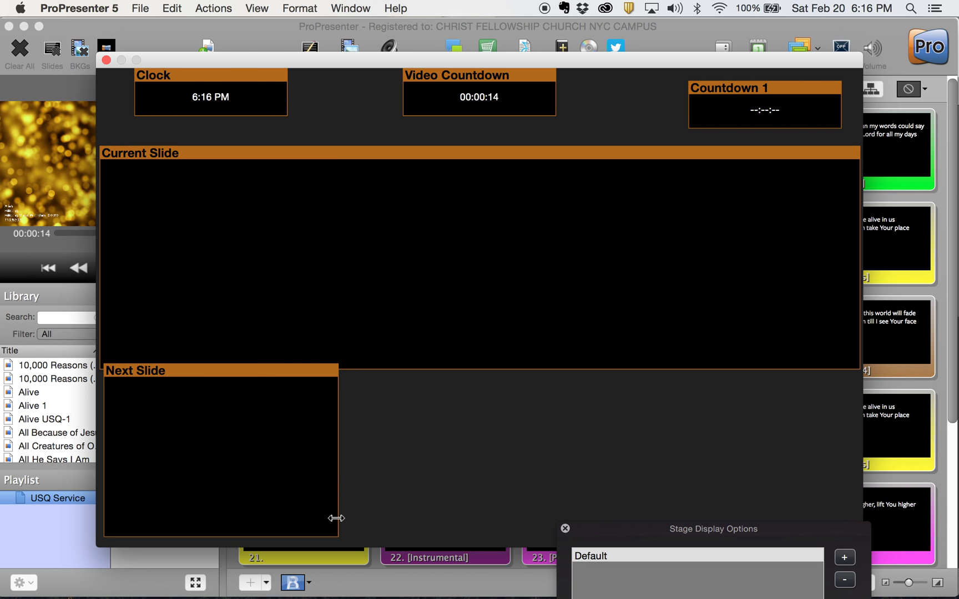
{"action": "left_click_drag", "start_coordinate": [335, 518], "coordinate": [336, 525]}
{"action": "left_click", "coordinate": [270, 375]}
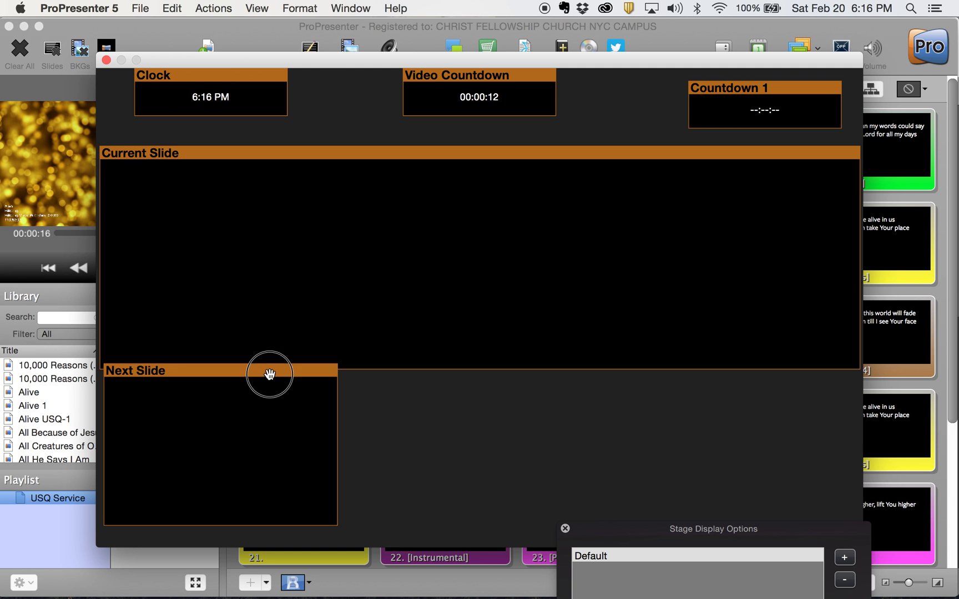
{"action": "left_click_drag", "start_coordinate": [270, 375], "coordinate": [267, 379]}
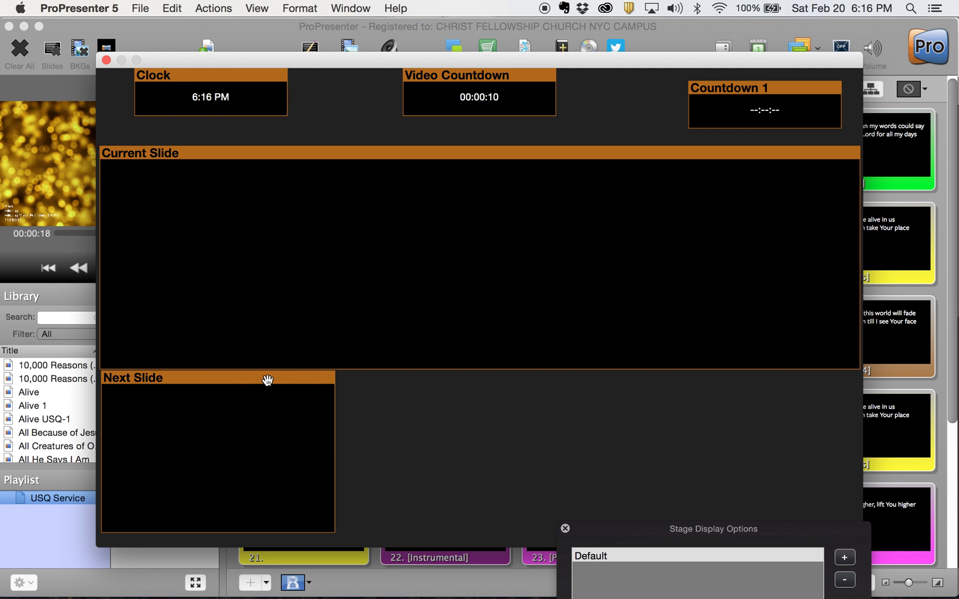
{"action": "left_click_drag", "start_coordinate": [333, 450], "coordinate": [857, 419]}
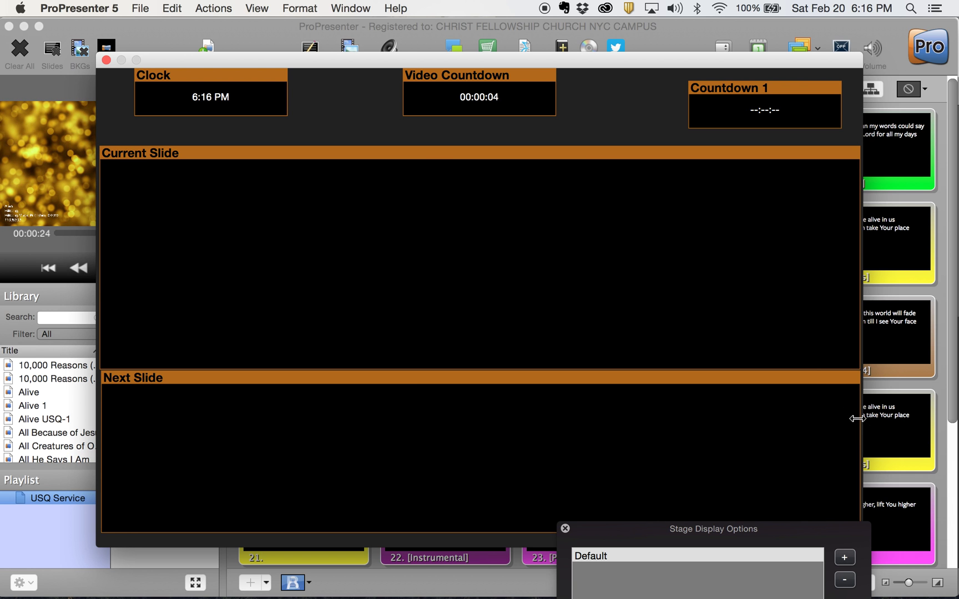
{"action": "mouse_move", "coordinate": [393, 366]}
{"action": "left_mouse_down"}
{"action": "mouse_move", "coordinate": [392, 345]}
{"action": "mouse_move", "coordinate": [387, 372]}
{"action": "mouse_move", "coordinate": [387, 357]}
{"action": "left_mouse_up"}
Put the Clock at the left edge and Video Countdown beside it, enlarging both.
{"action": "left_click_drag", "start_coordinate": [403, 158], "coordinate": [404, 163]}
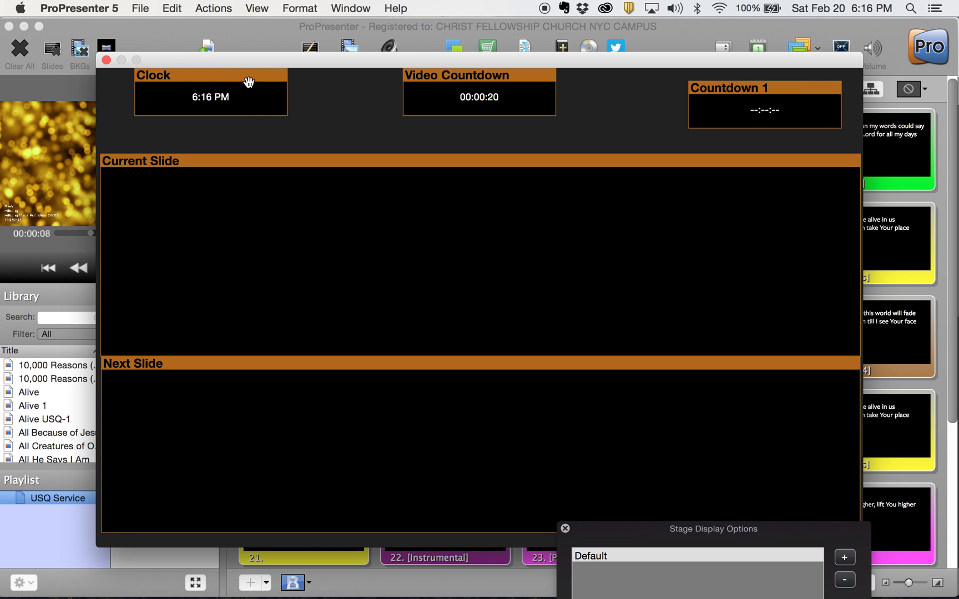
{"action": "left_click_drag", "start_coordinate": [249, 82], "coordinate": [209, 79]}
{"action": "left_click_drag", "start_coordinate": [251, 117], "coordinate": [353, 151]}
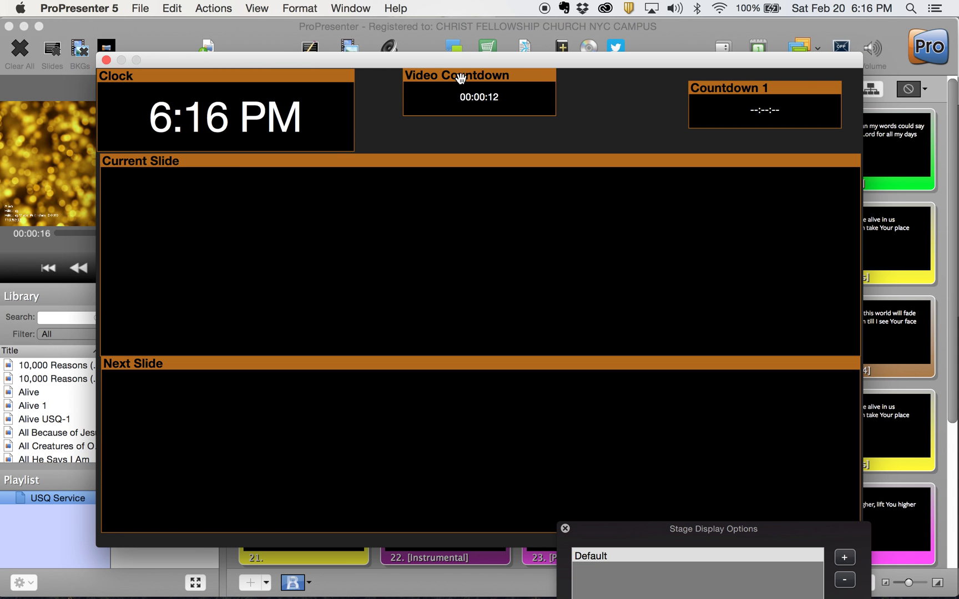
{"action": "left_click_drag", "start_coordinate": [461, 78], "coordinate": [421, 80]}
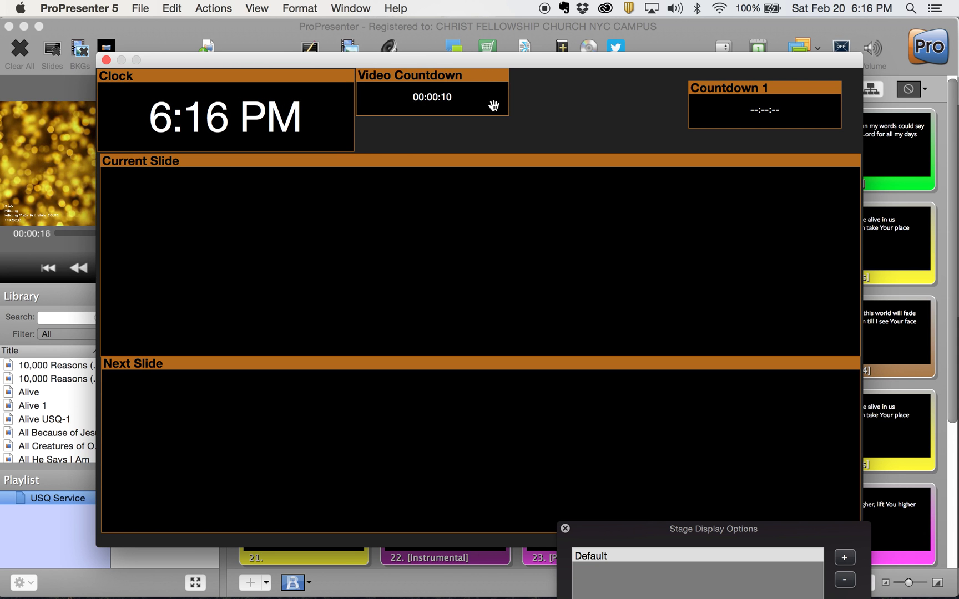
{"action": "left_click_drag", "start_coordinate": [507, 116], "coordinate": [592, 151]}
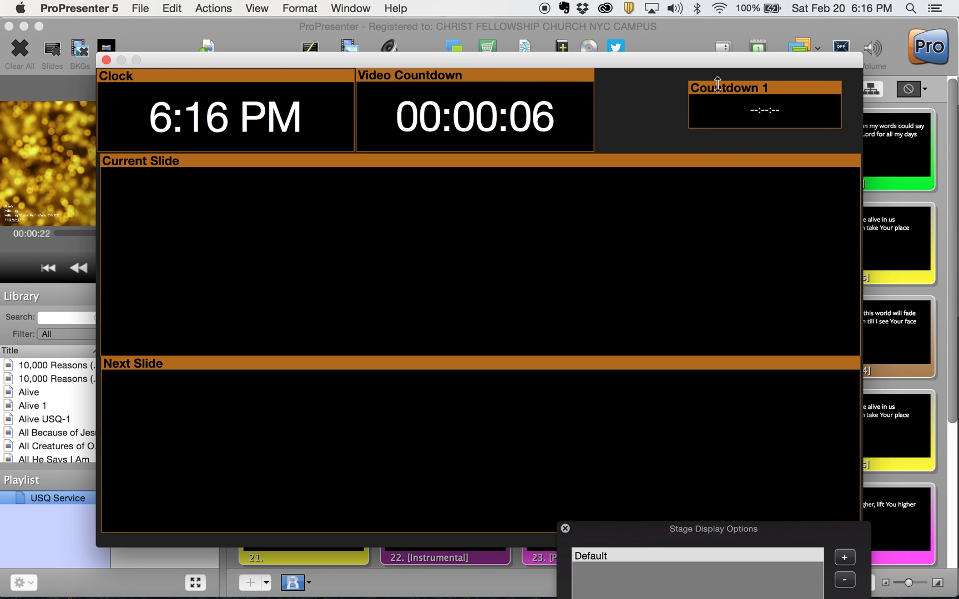
Move Countdown 1 next to Video Countdown and enlarge it to fill the top-right area.
{"action": "left_click_drag", "start_coordinate": [715, 88], "coordinate": [633, 76]}
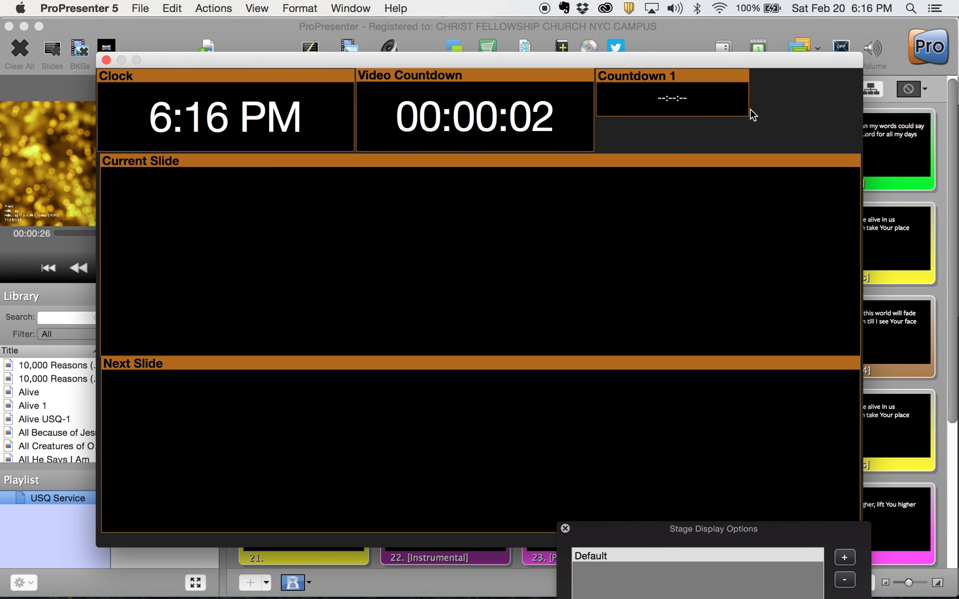
{"action": "left_click_drag", "start_coordinate": [746, 114], "coordinate": [854, 148]}
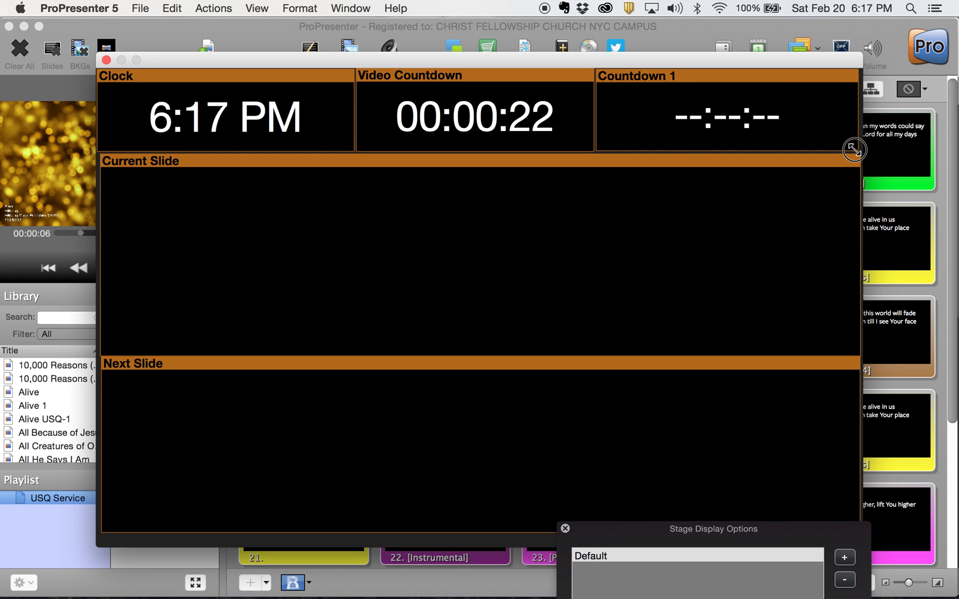
{"action": "left_click_drag", "start_coordinate": [853, 149], "coordinate": [854, 151]}
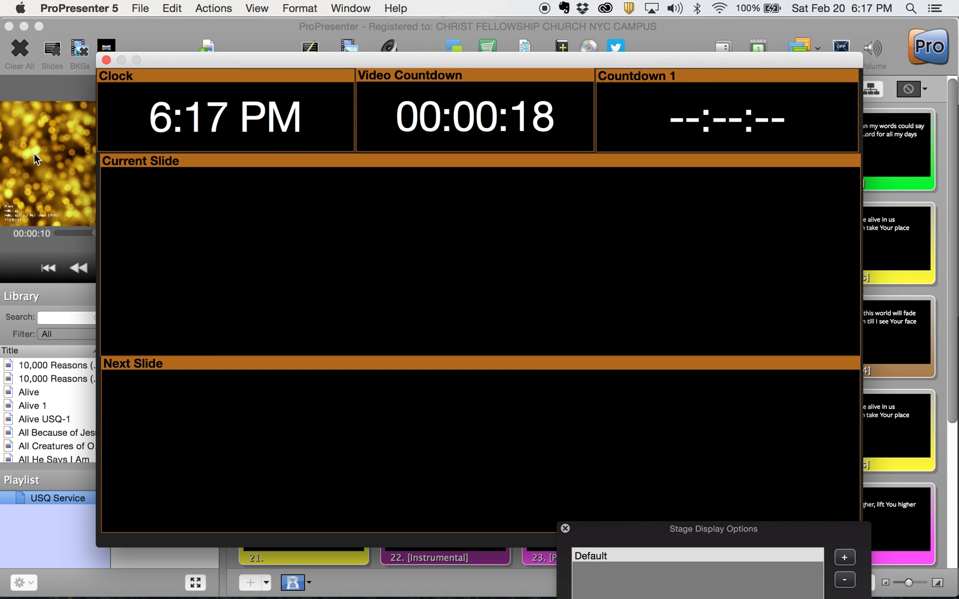
{"action": "left_click_drag", "start_coordinate": [636, 532], "coordinate": [487, 179]}
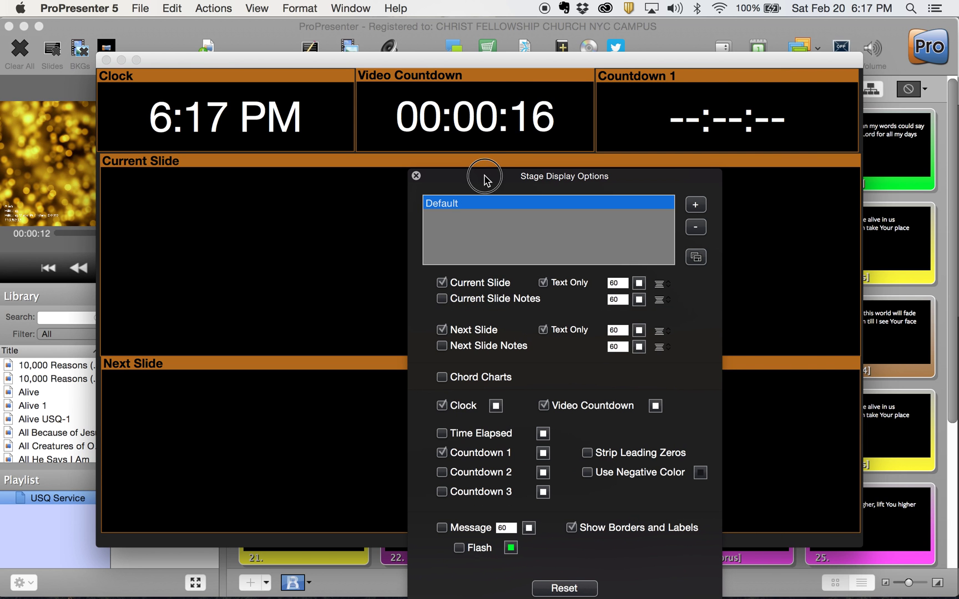
Rename the Default layout to 'Liberty Confidence Monitor' and close the stage display options.
{"action": "double_click", "coordinate": [459, 203]}
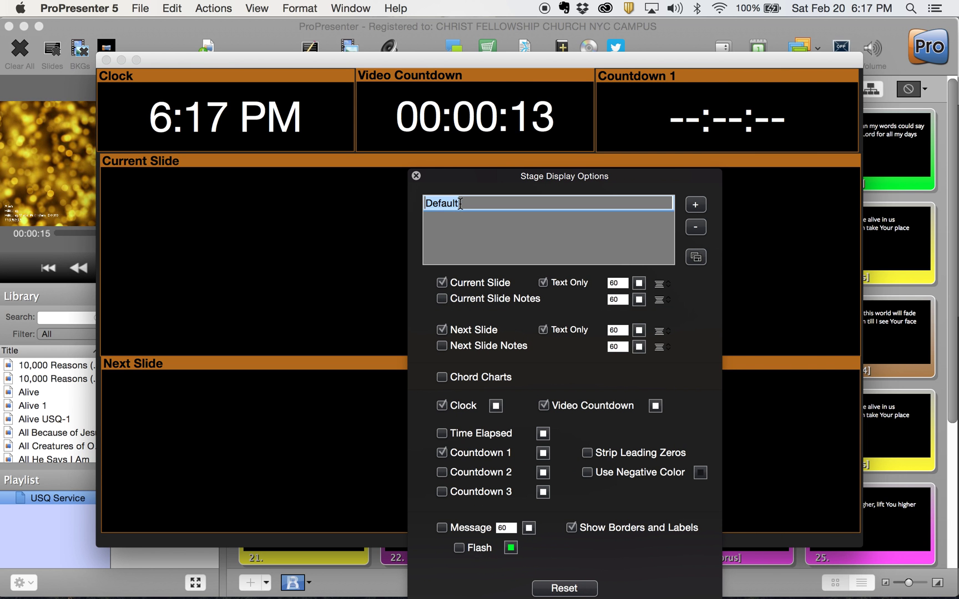
{"action": "type", "text": "Liberty"}
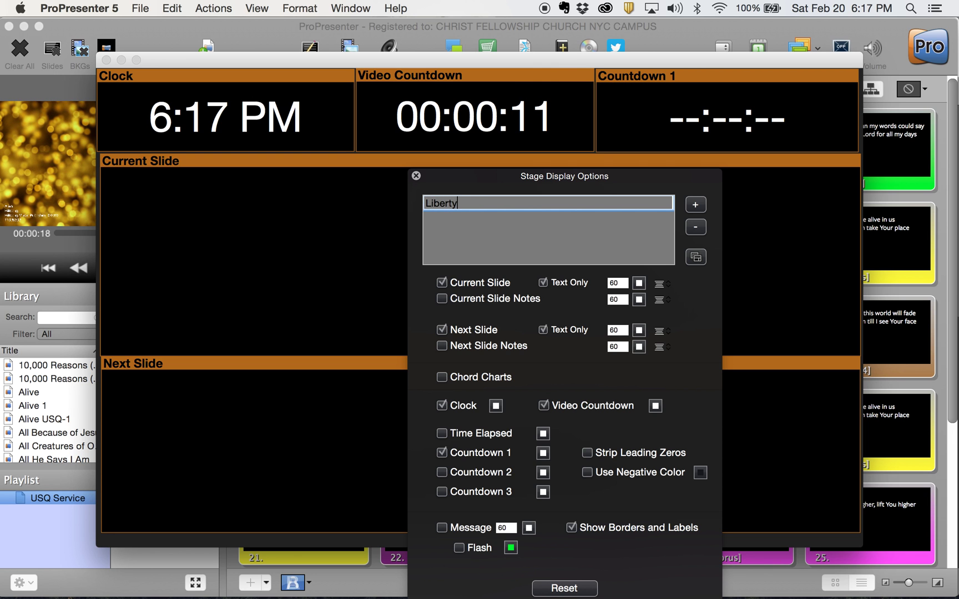
{"action": "type", "text": " Confiden"}
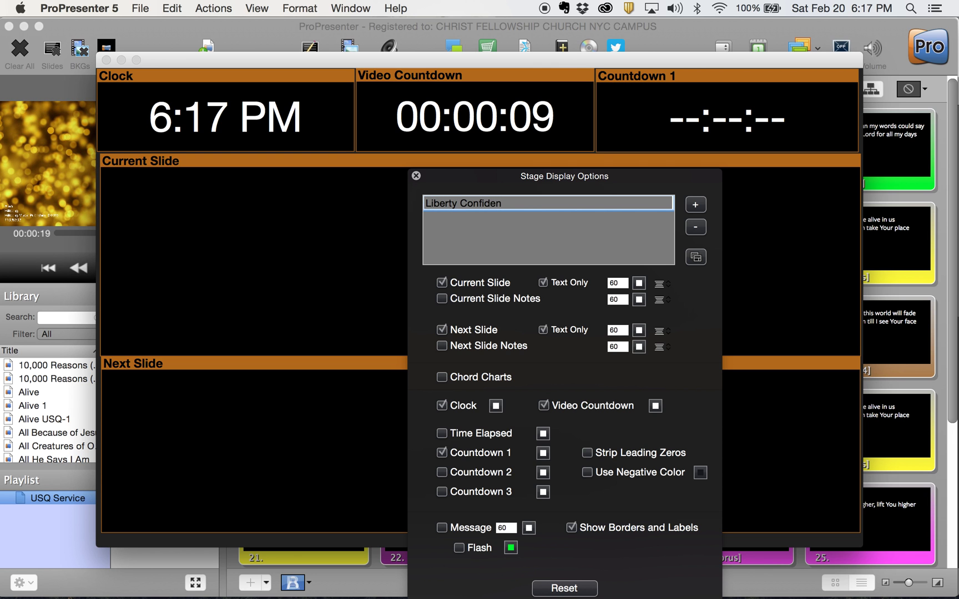
{"action": "type", "text": "ce Monit"}
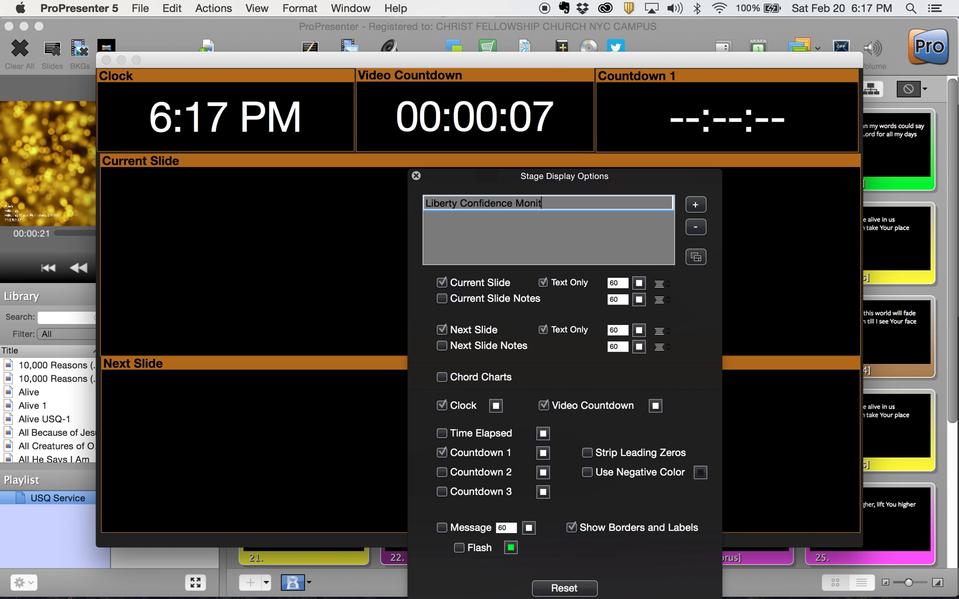
{"action": "type", "text": "or"}
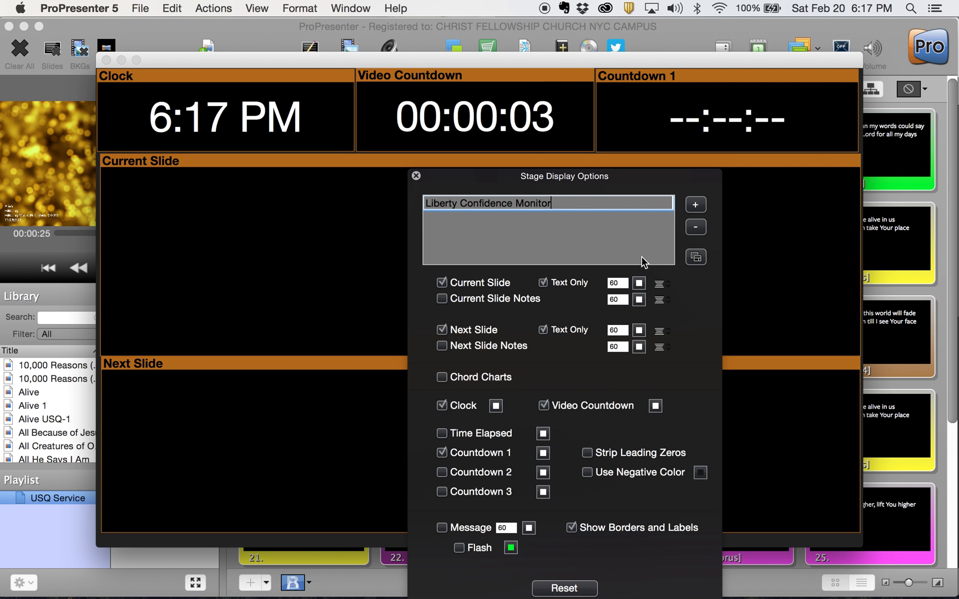
{"action": "key", "text": "Return"}
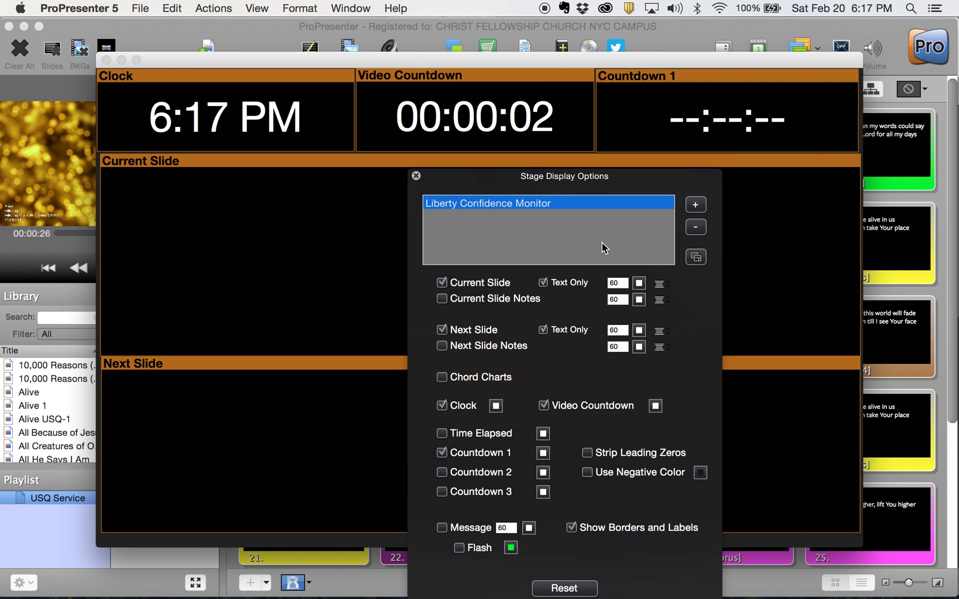
{"action": "left_click", "coordinate": [416, 176]}
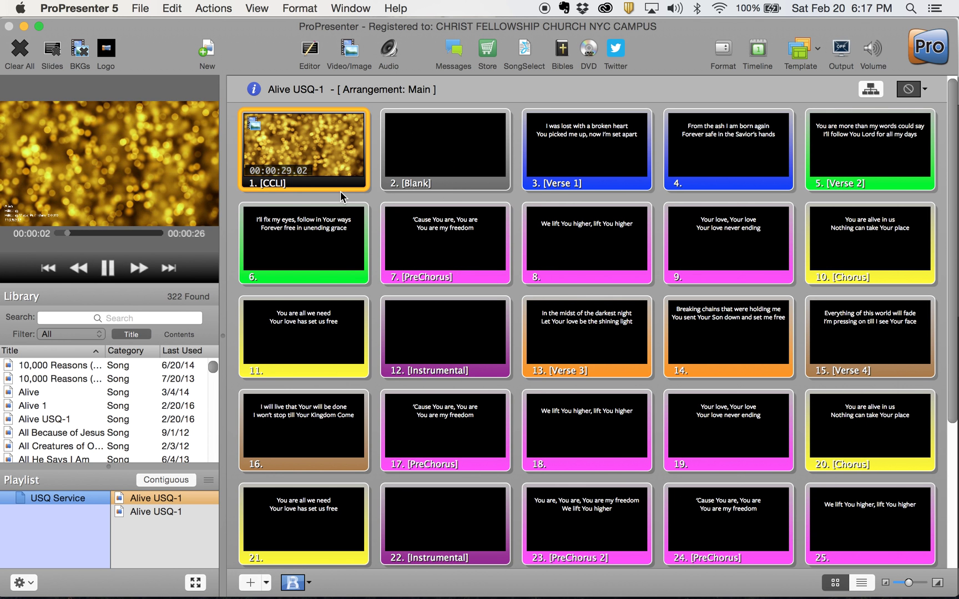
Put slide 3 (Verse 1) live and preview it in the full-screen Stage Display Window.
{"action": "left_click", "coordinate": [595, 155]}
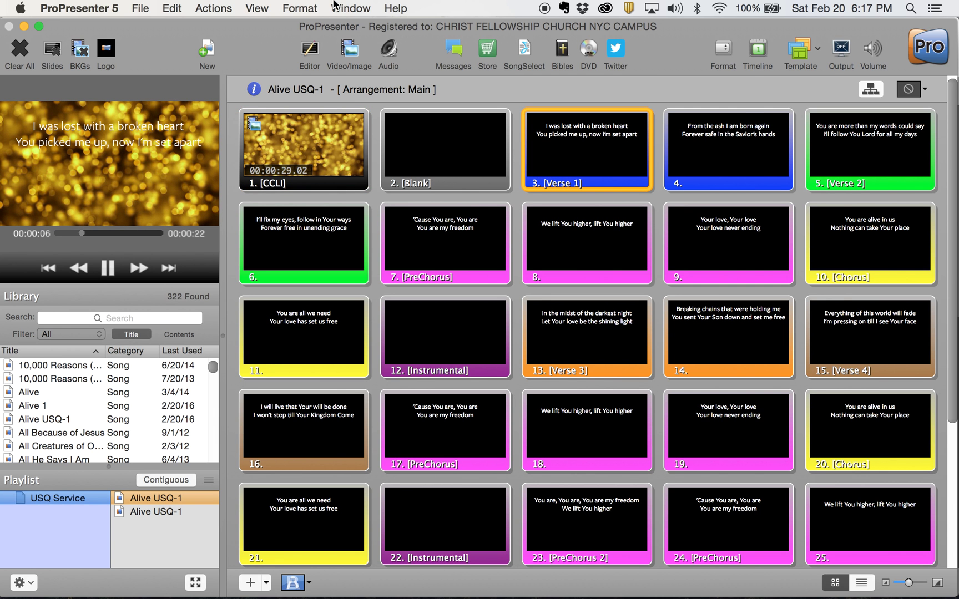
{"action": "left_click", "coordinate": [335, 8]}
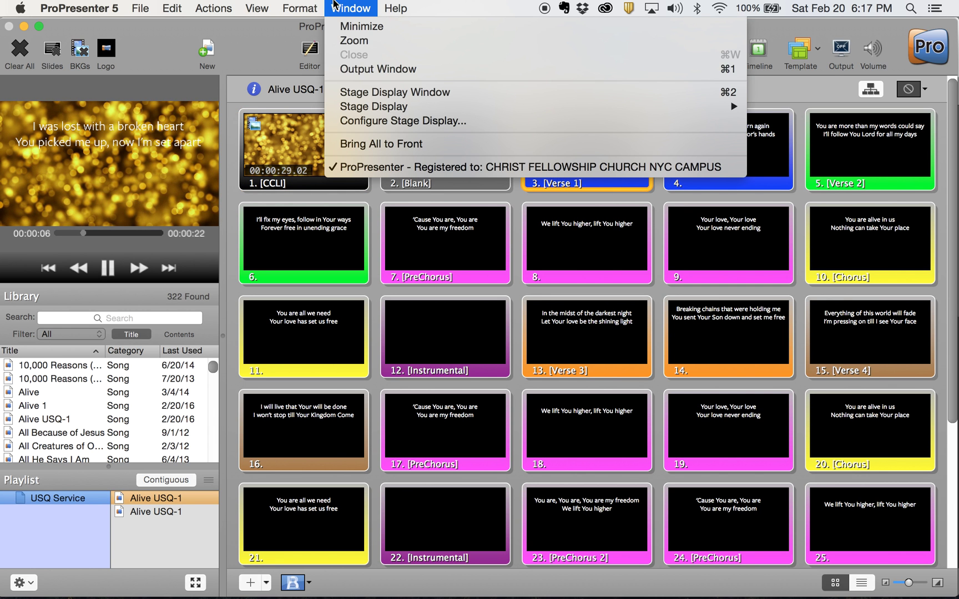
{"action": "left_click", "coordinate": [356, 94]}
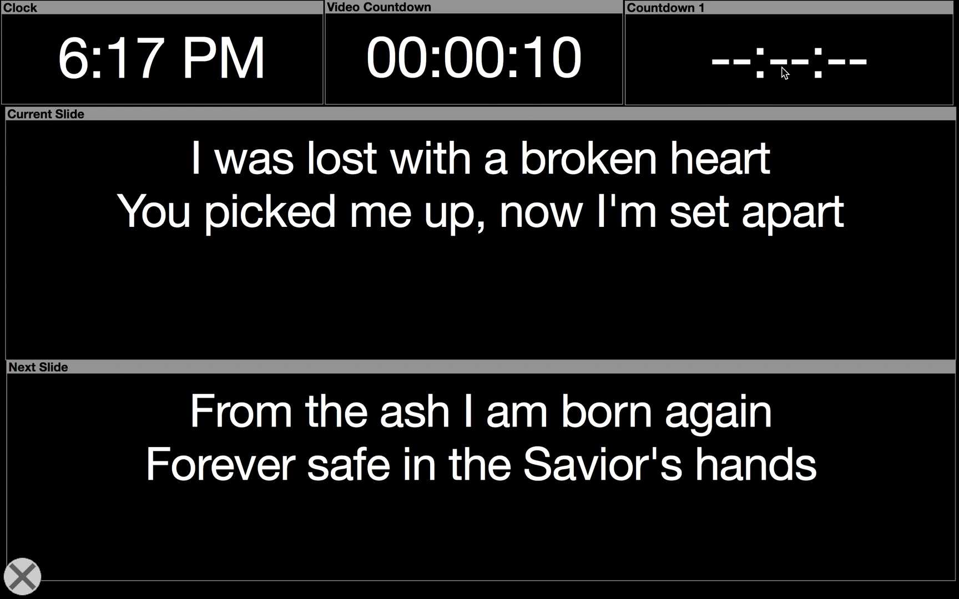
{"action": "left_click", "coordinate": [17, 585]}
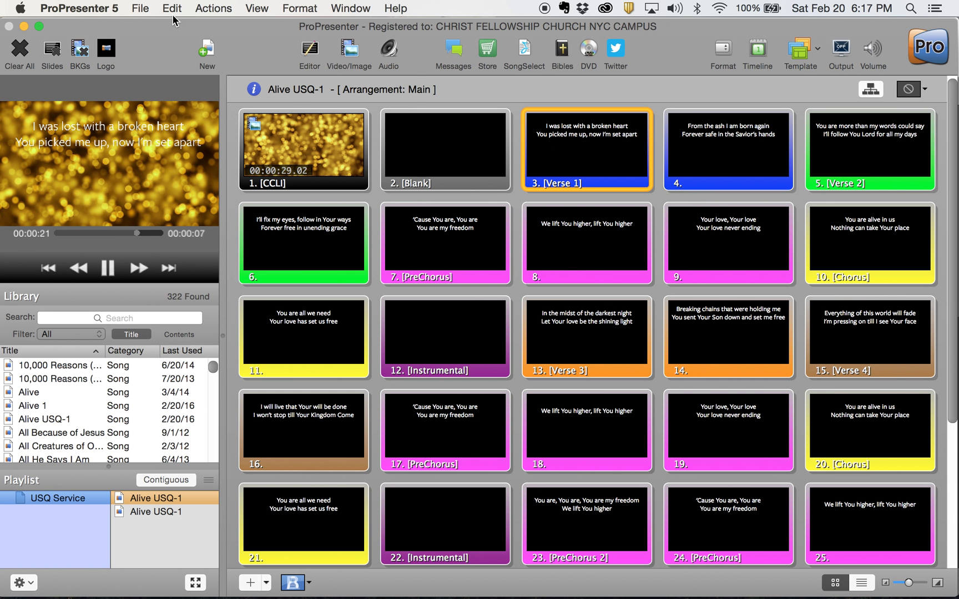
Open View > Clocks and start Countdown 1 counting down from 5:00.
{"action": "left_click", "coordinate": [297, 8]}
{"action": "mouse_move", "coordinate": [242, 8]}
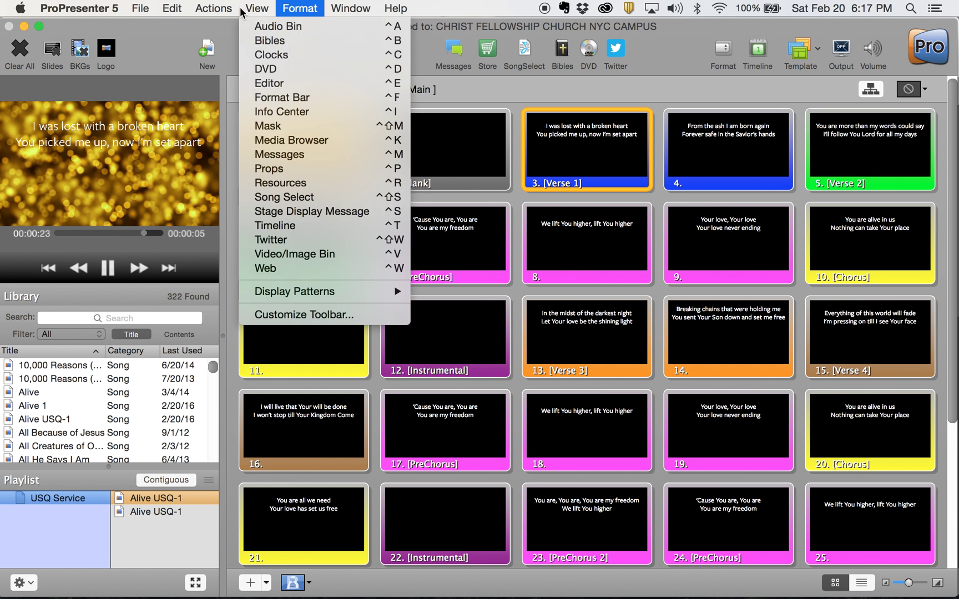
{"action": "mouse_move", "coordinate": [758, 8]}
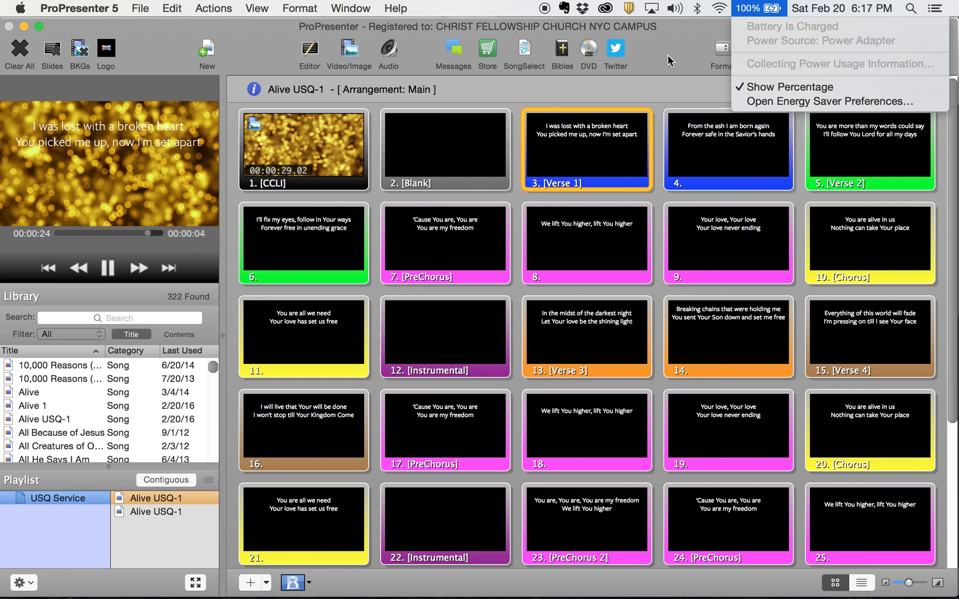
{"action": "left_click", "coordinate": [639, 54]}
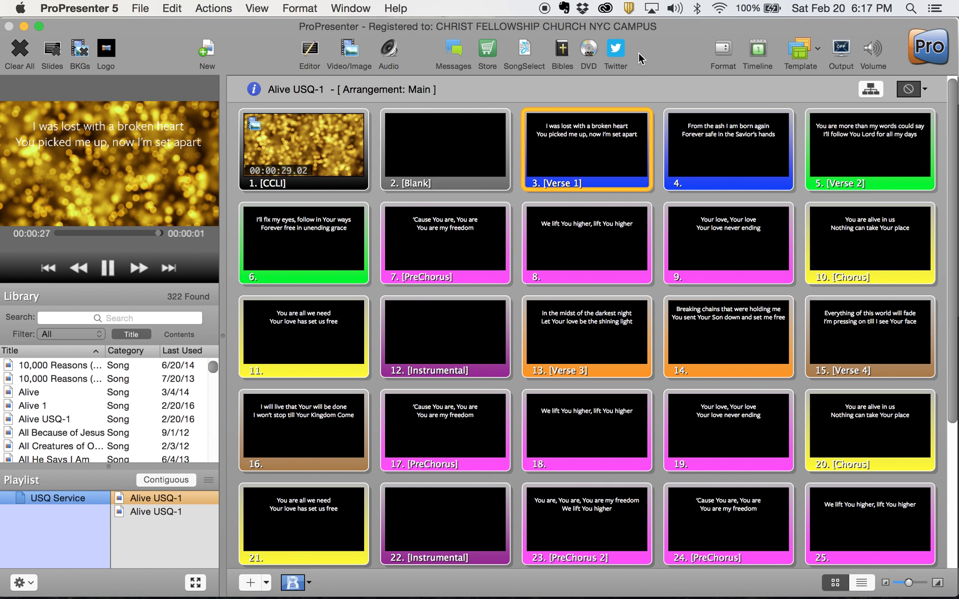
{"action": "left_click", "coordinate": [258, 10]}
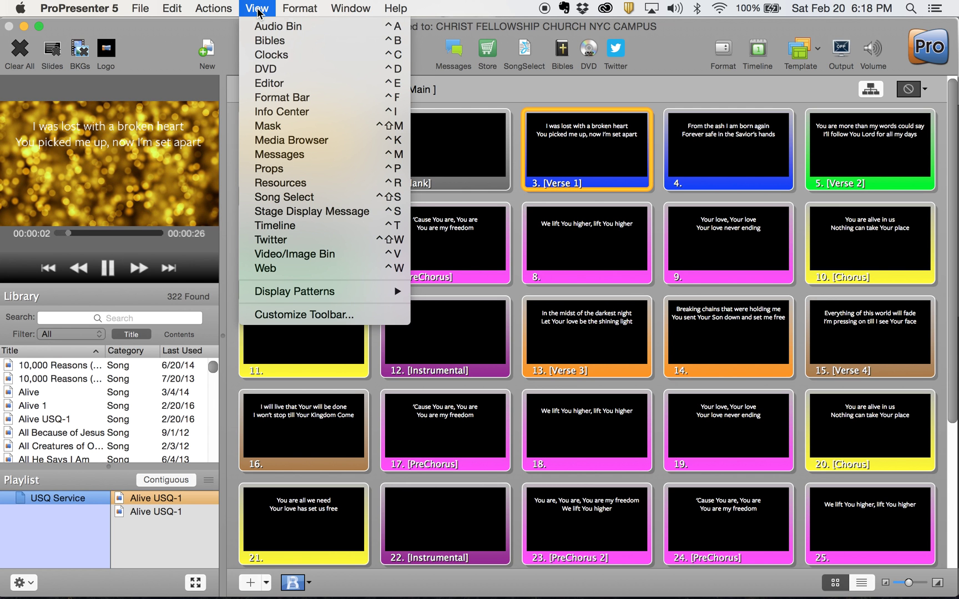
{"action": "left_click", "coordinate": [271, 54]}
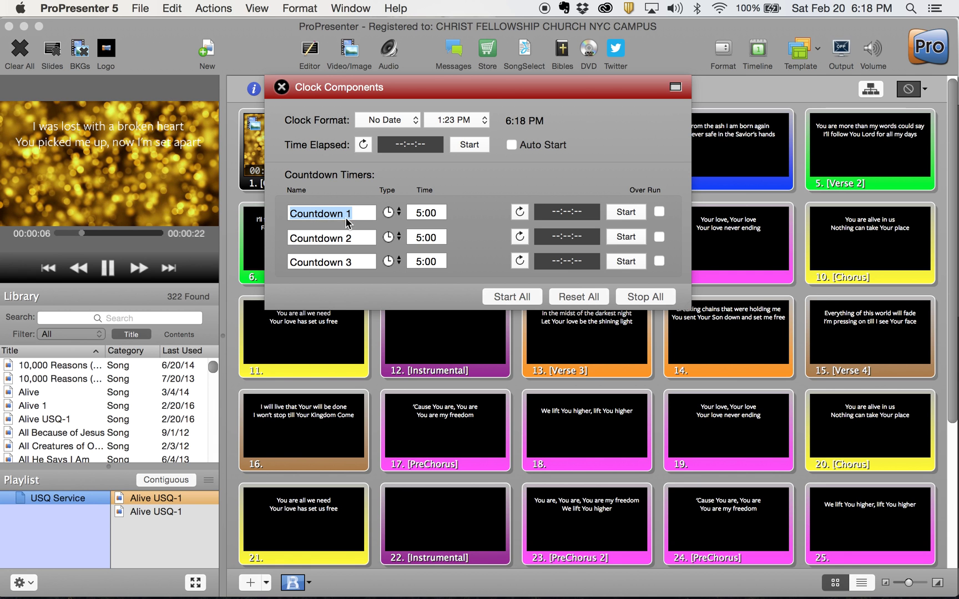
{"action": "left_click", "coordinate": [626, 212]}
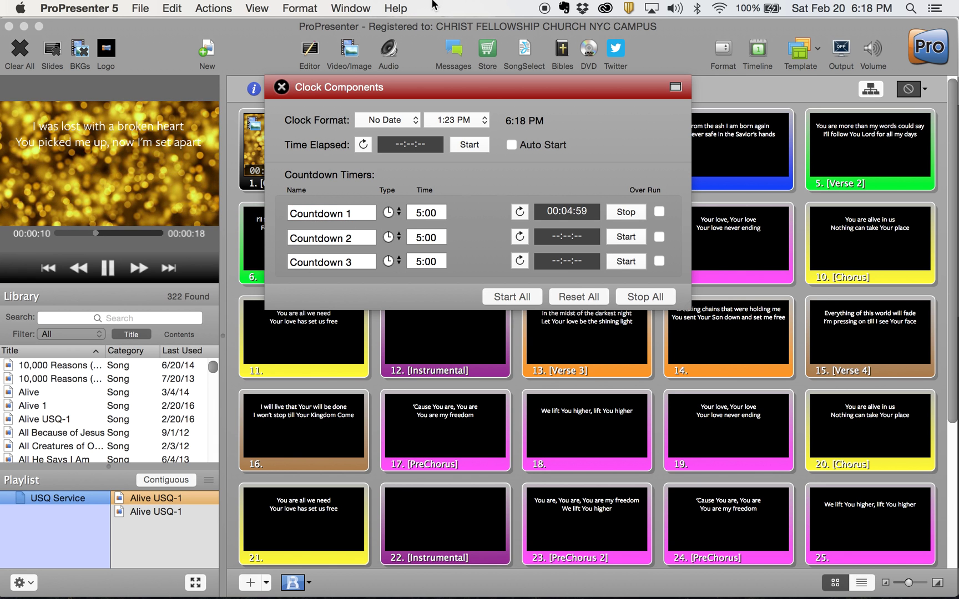
{"action": "left_click", "coordinate": [351, 6]}
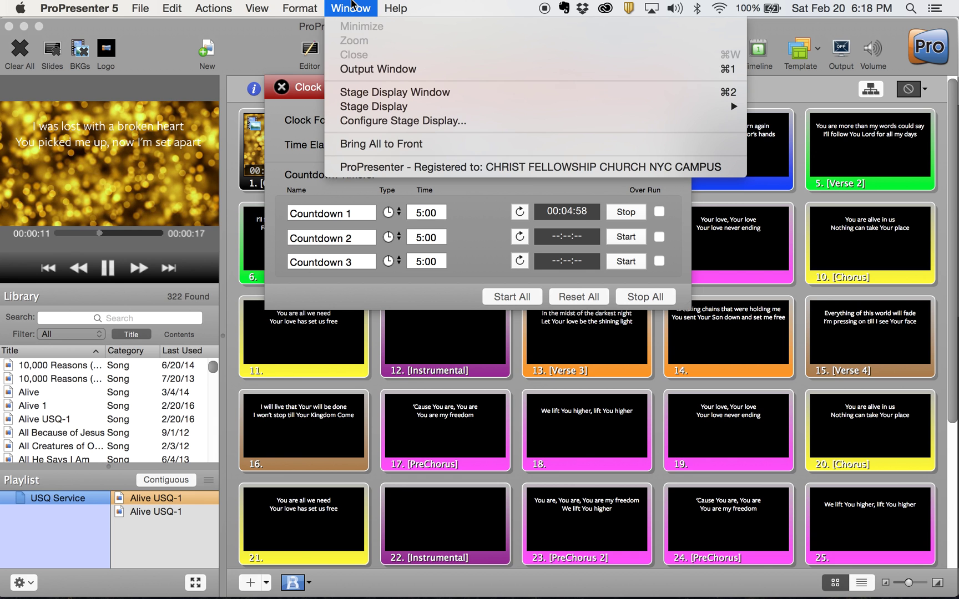
Preview the stage display, stop Countdown 1 at 00:04:47, enable Over Run, and close Clock Components.
{"action": "left_click", "coordinate": [362, 93]}
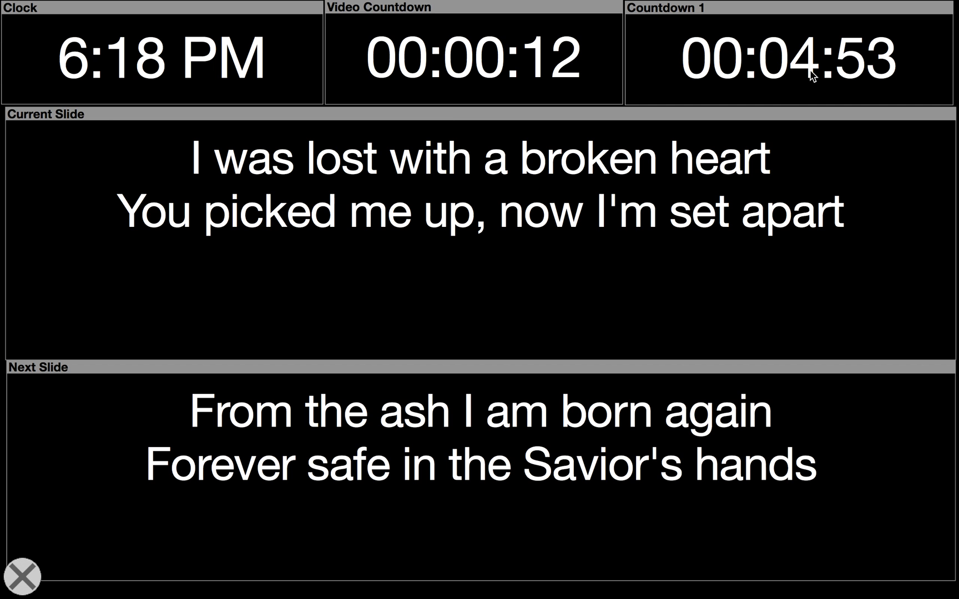
{"action": "left_click", "coordinate": [22, 577]}
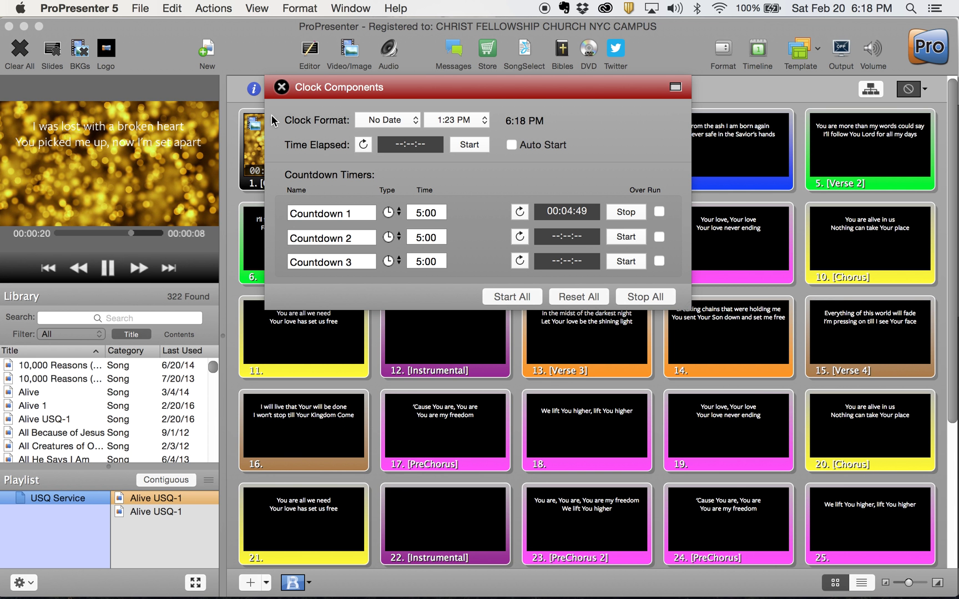
{"action": "left_click", "coordinate": [634, 212]}
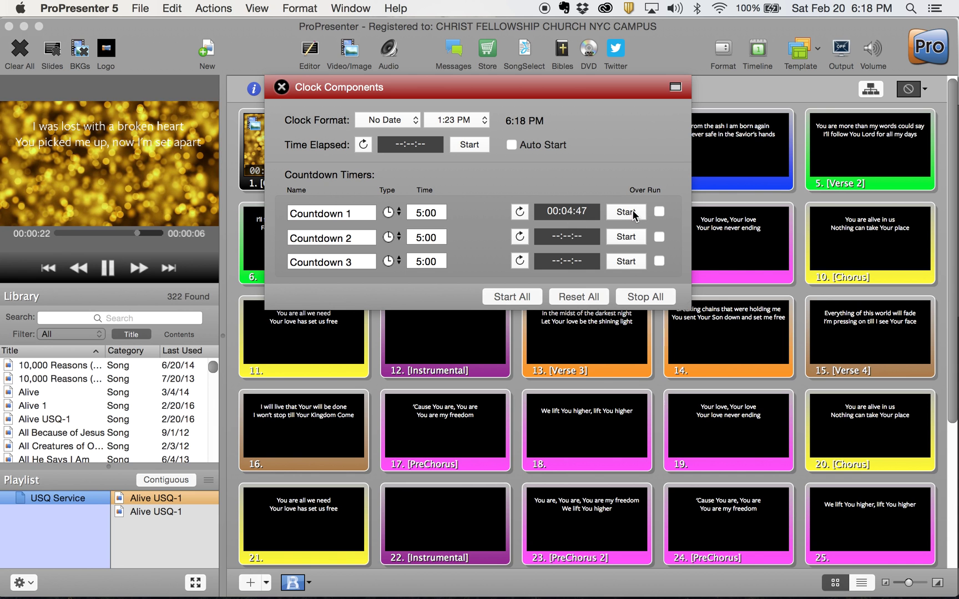
{"action": "left_click", "coordinate": [659, 211]}
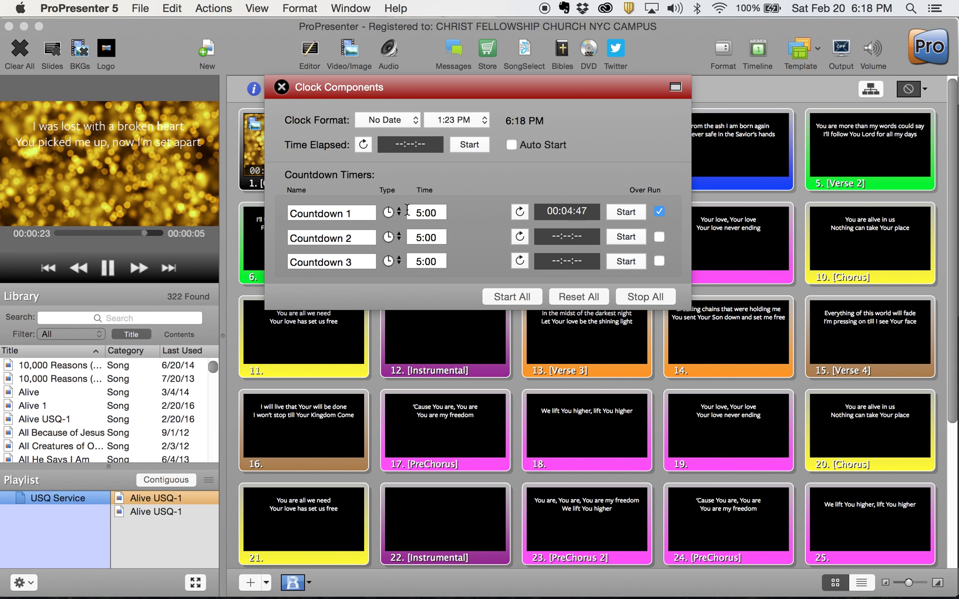
{"action": "left_click", "coordinate": [281, 87]}
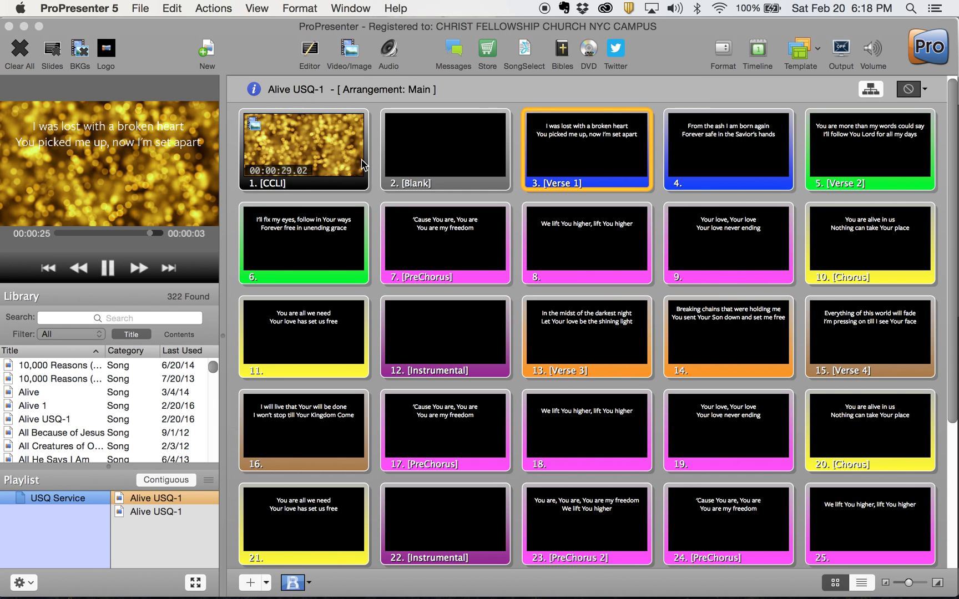
Reopen Configure Stage Display and type 8 into the Current Slide size field, toward 80.
{"action": "left_click", "coordinate": [350, 8]}
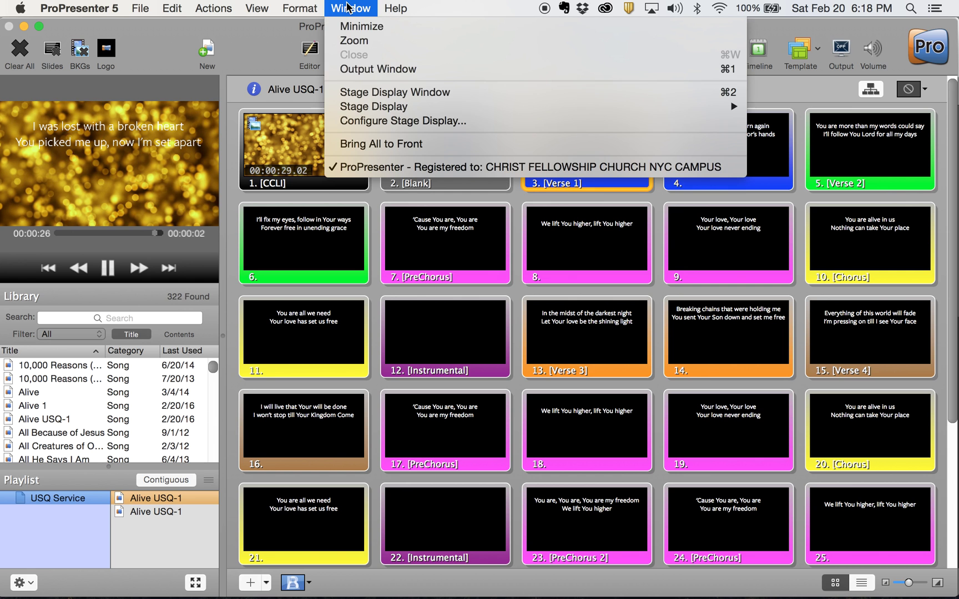
{"action": "left_click", "coordinate": [359, 119]}
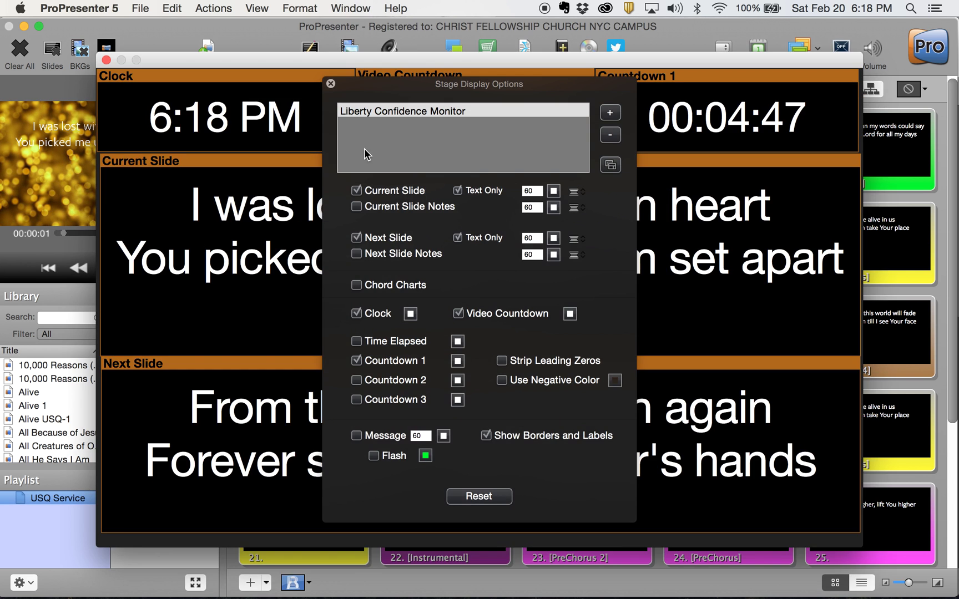
{"action": "left_click", "coordinate": [541, 192]}
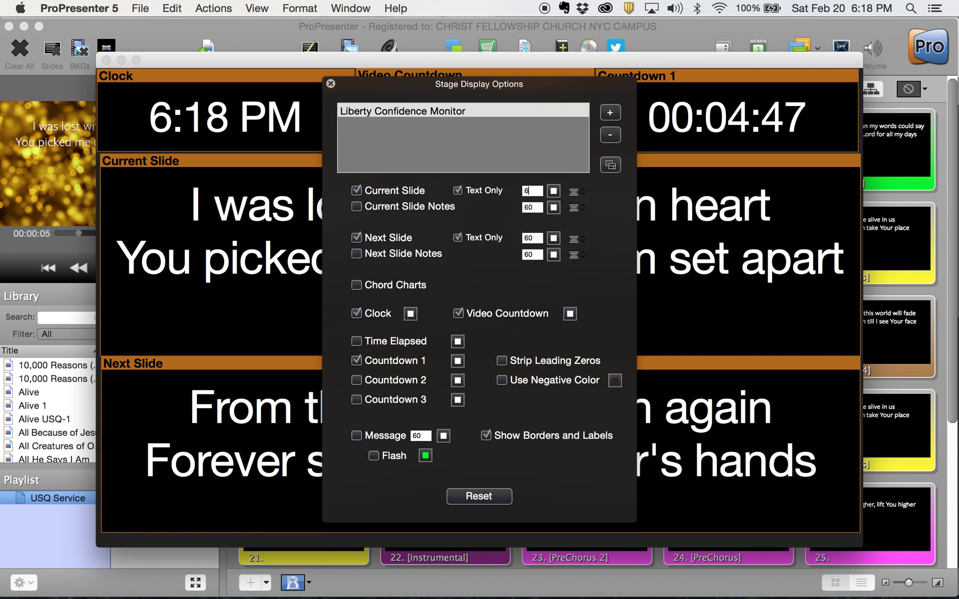
{"action": "type", "text": "80"}
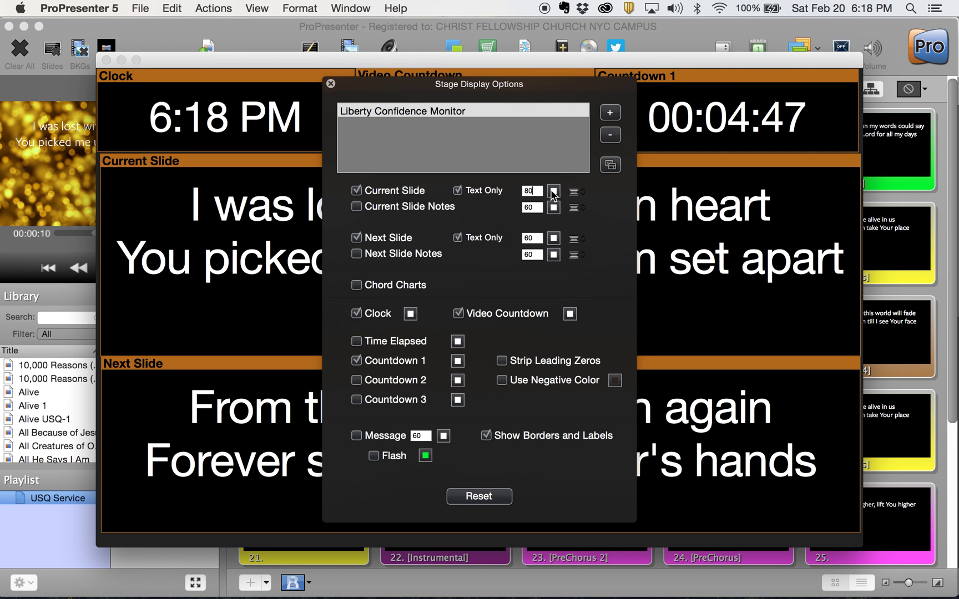
Pick yellow on the Colors wheel for the Current Slide text, then close the picker.
{"action": "left_click", "coordinate": [553, 191]}
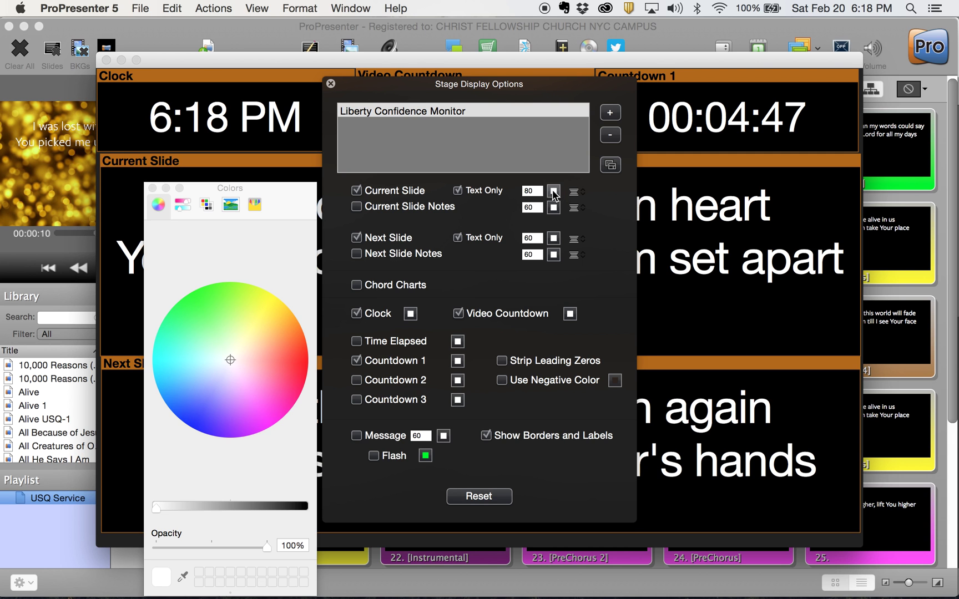
{"action": "left_click_drag", "start_coordinate": [235, 355], "coordinate": [268, 298]}
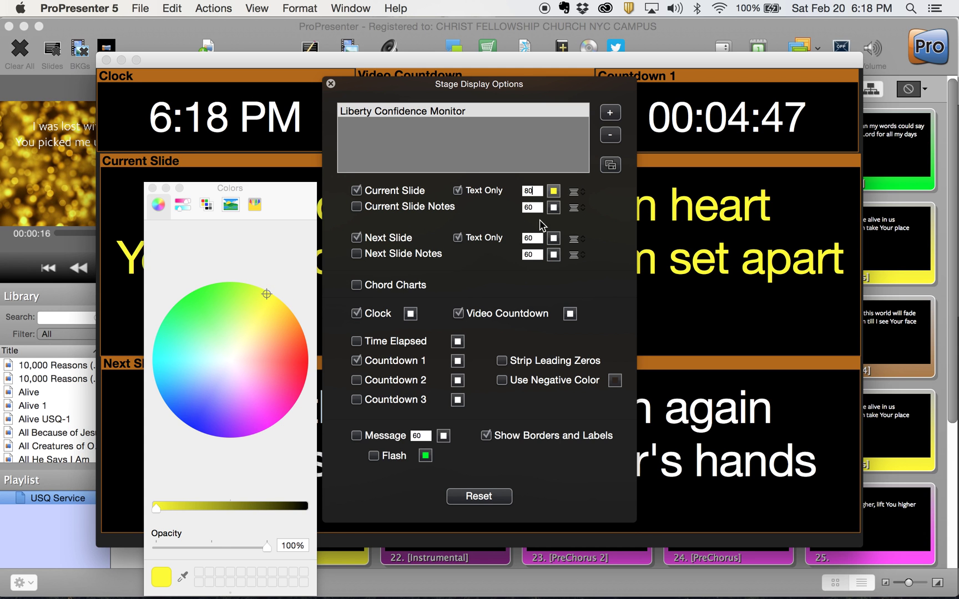
{"action": "left_click", "coordinate": [152, 189]}
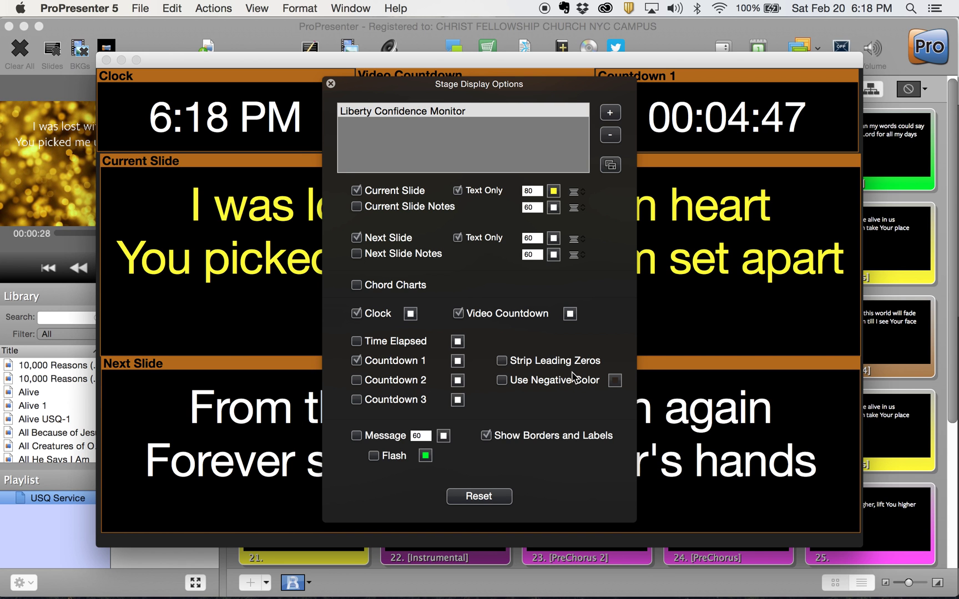
Tick Use Negative Color for the countdown and set the overrun colour to red.
{"action": "left_click", "coordinate": [501, 381]}
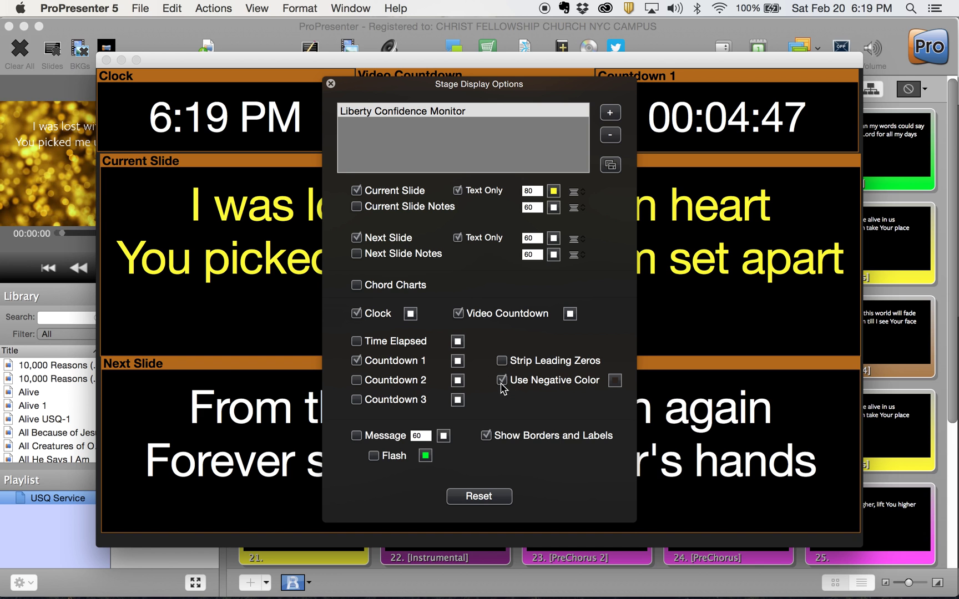
{"action": "left_click", "coordinate": [614, 381]}
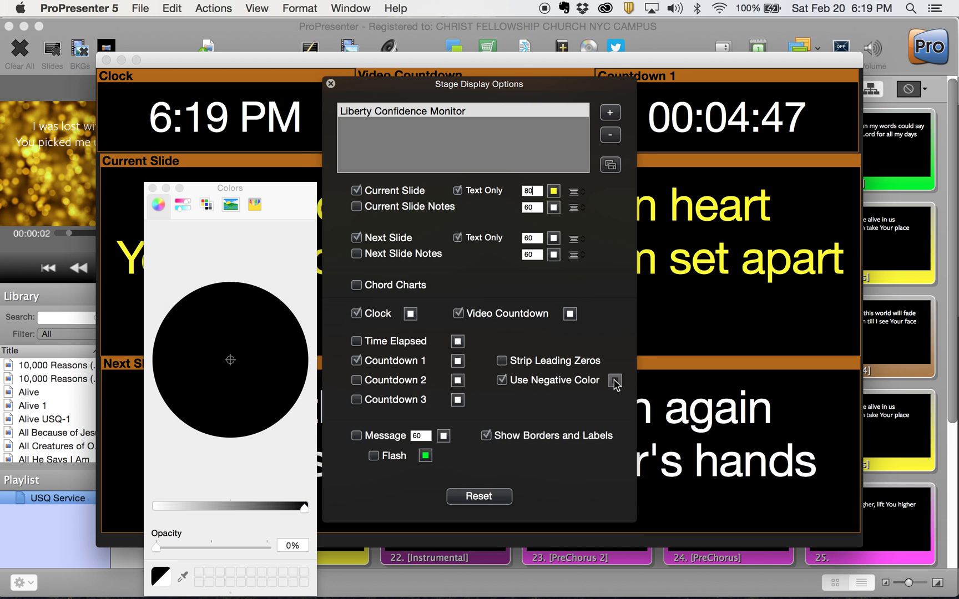
{"action": "left_click_drag", "start_coordinate": [295, 509], "coordinate": [144, 503]}
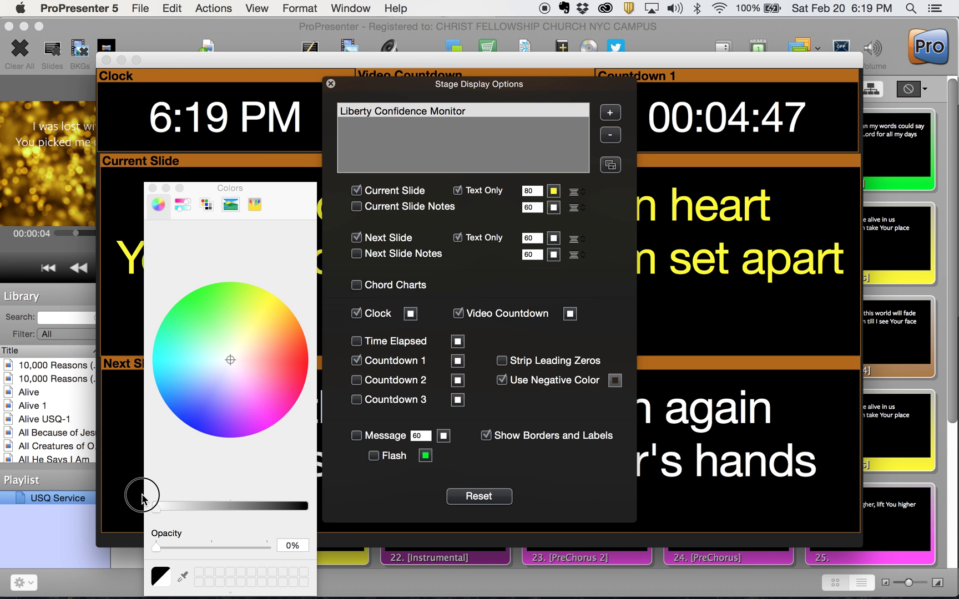
{"action": "left_click_drag", "start_coordinate": [231, 363], "coordinate": [315, 367]}
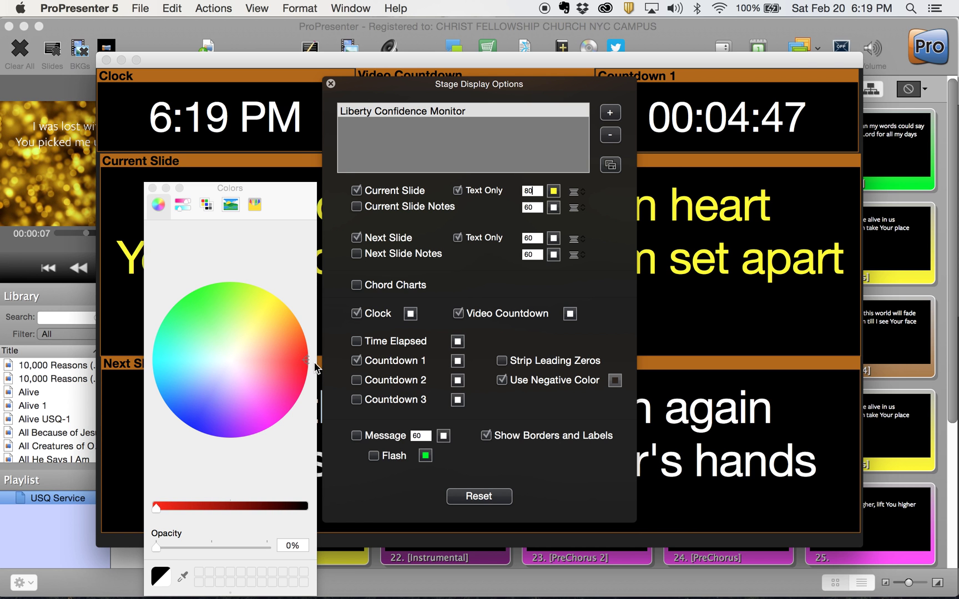
{"action": "left_click", "coordinate": [153, 189]}
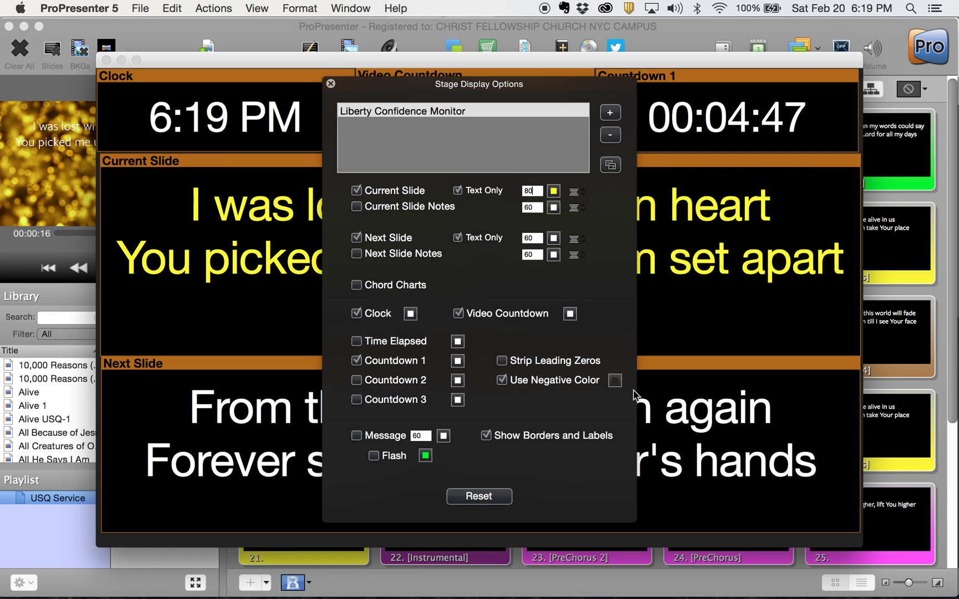
{"action": "left_click_drag", "start_coordinate": [364, 86], "coordinate": [395, 100]}
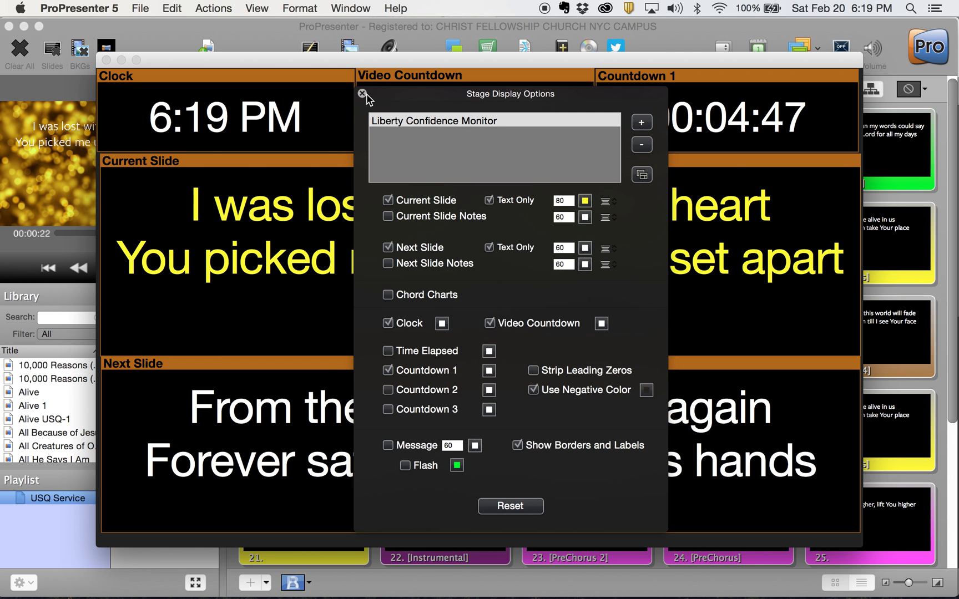